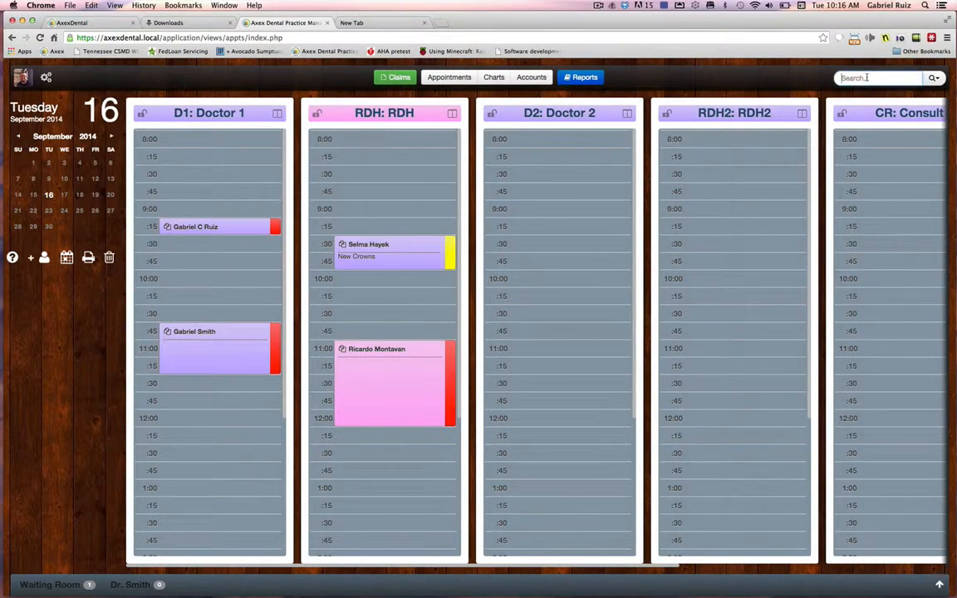
- Search for a patient by the first two letters of the last name and check the list of recent patients
click(866, 77)
text(s)
text(k)
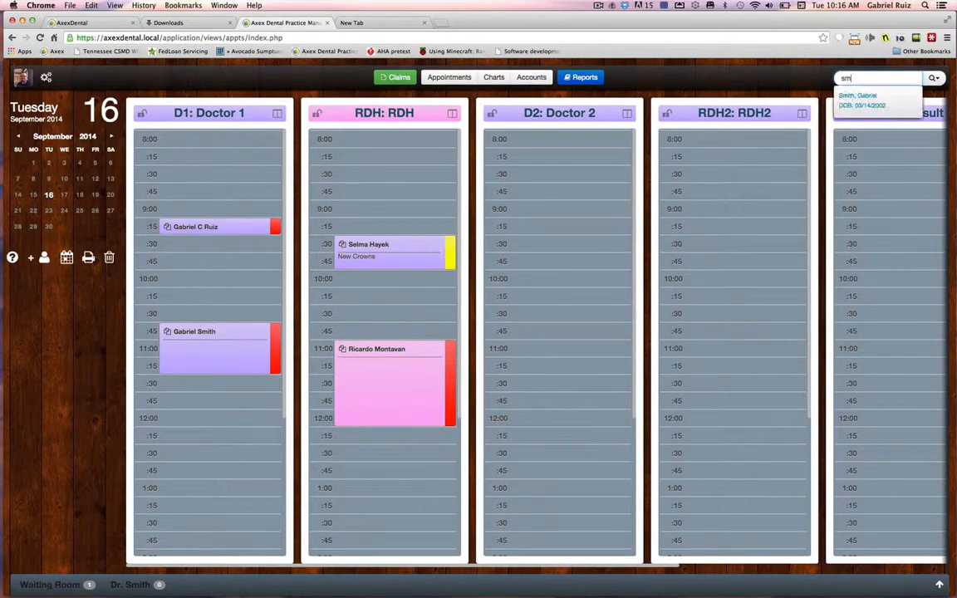
click(935, 81)
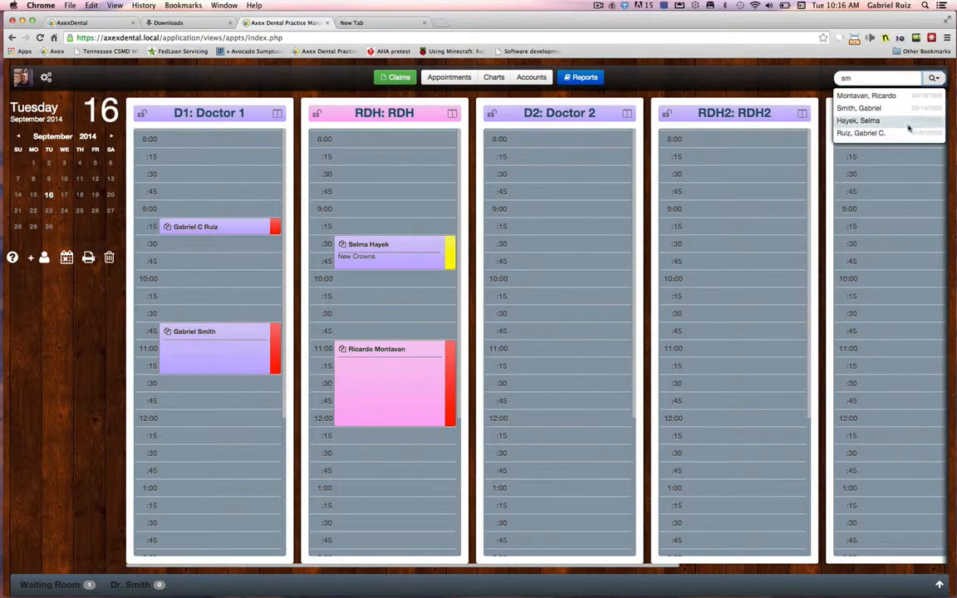
click(933, 80)
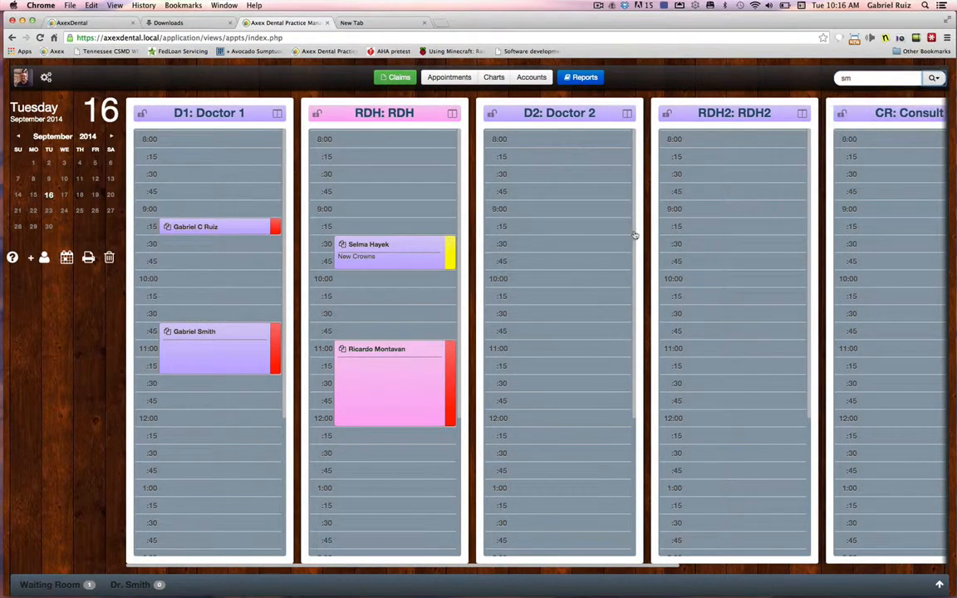
- Open the chart of the patient with the 11:00 appointment in the RDH column and bring up the Tooth Chart
click(409, 365)
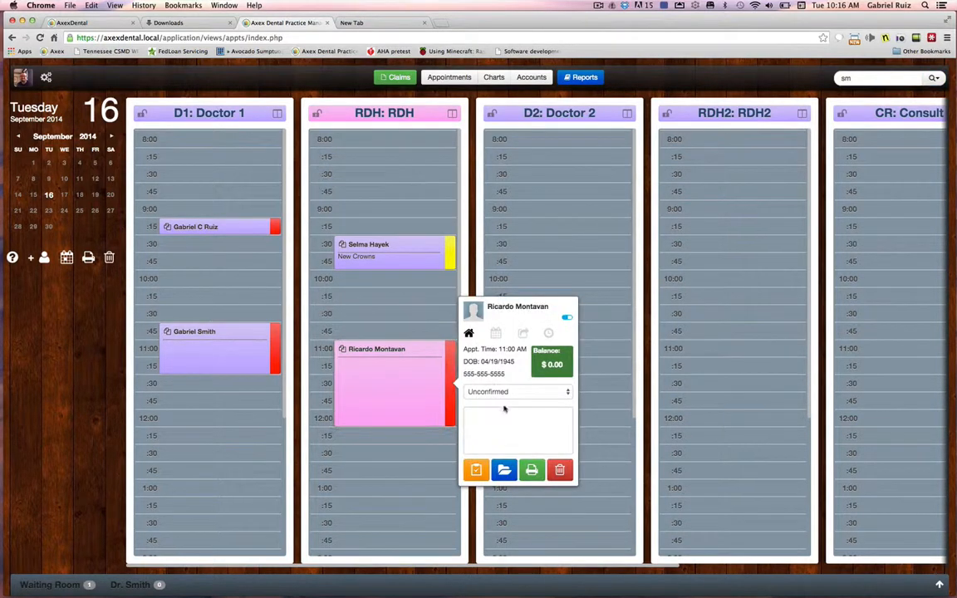
click(504, 470)
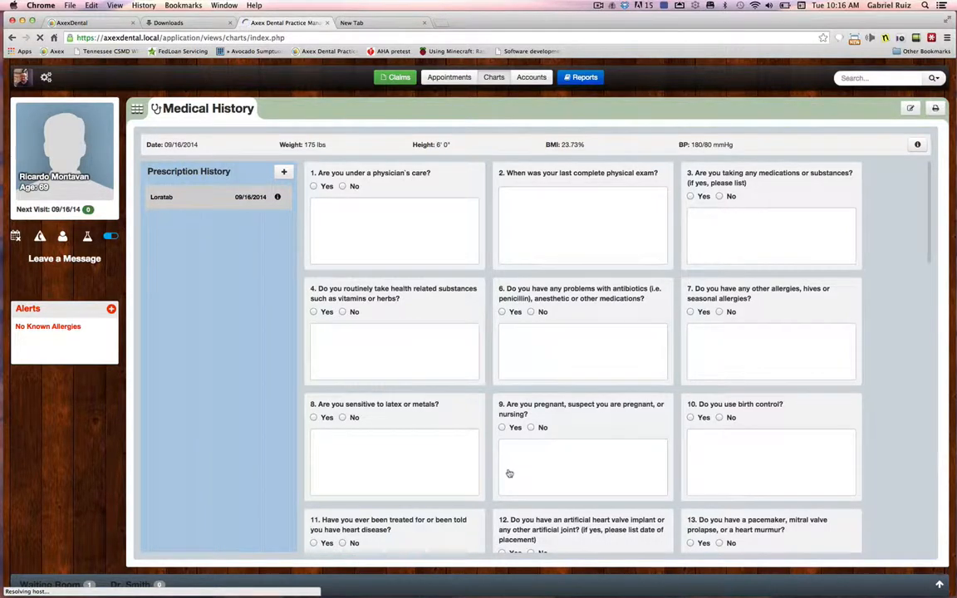
click(137, 108)
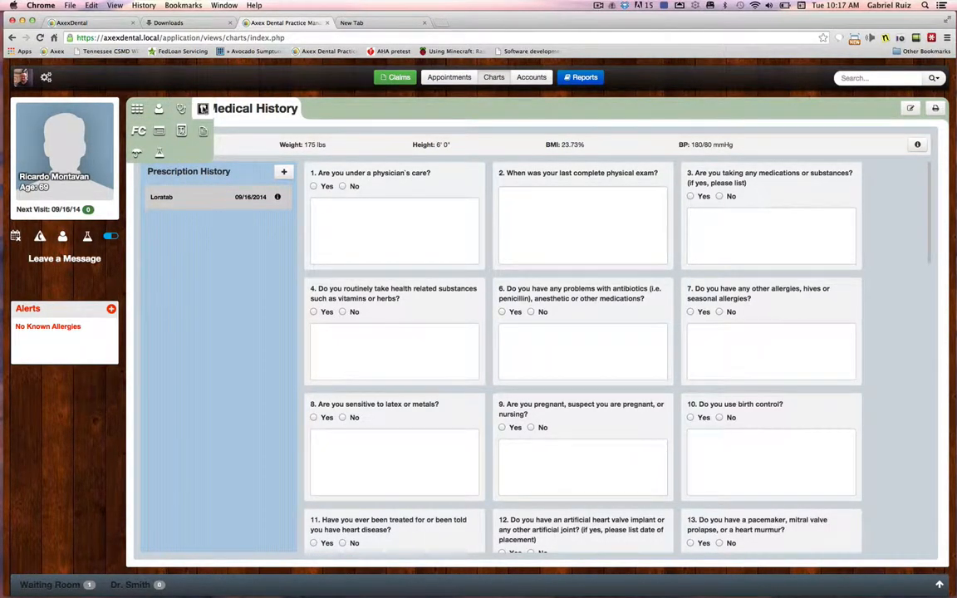
click(139, 130)
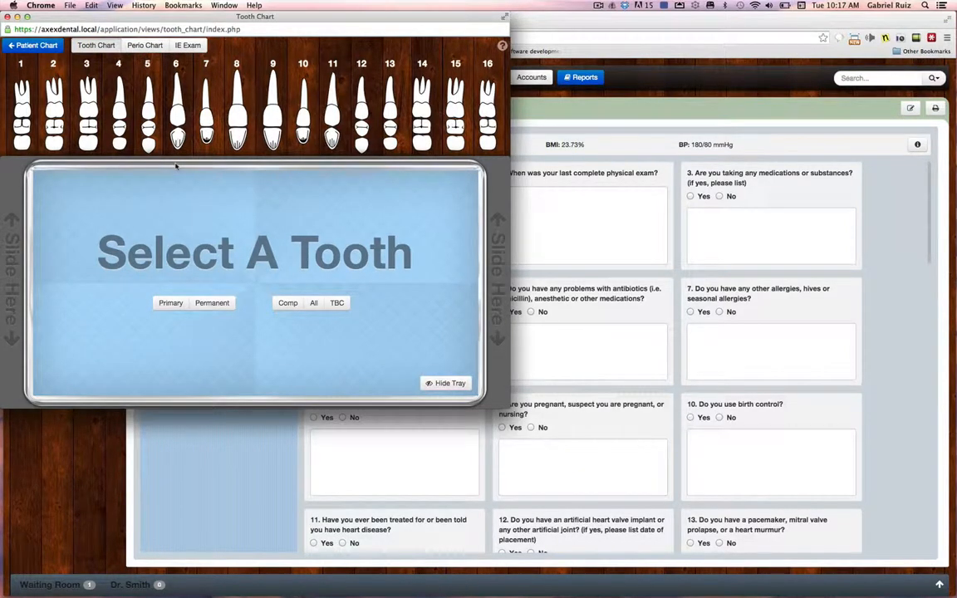
- Select tooth 4, view the primary teeth A to J, and return to the permanent teeth
click(115, 117)
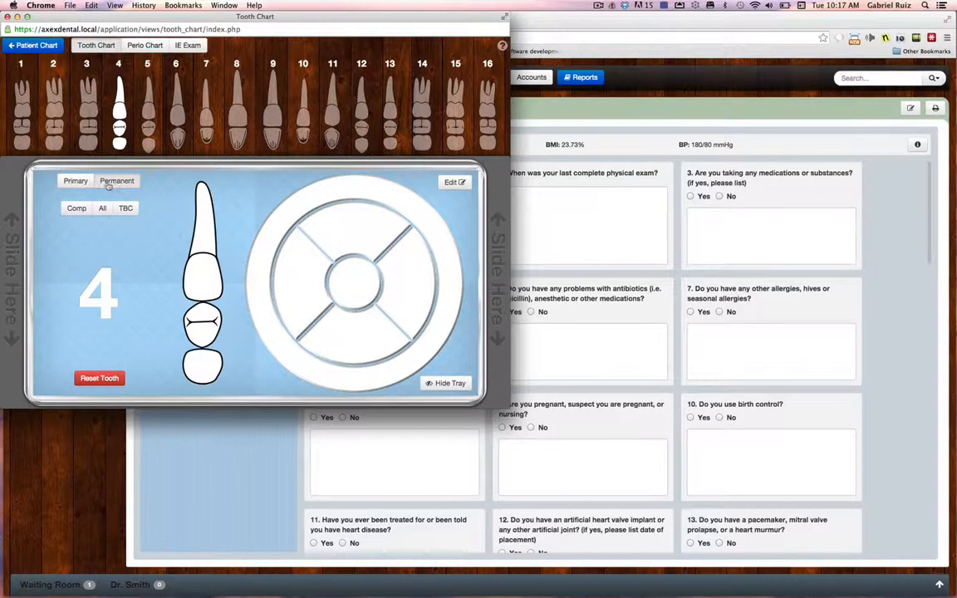
click(76, 182)
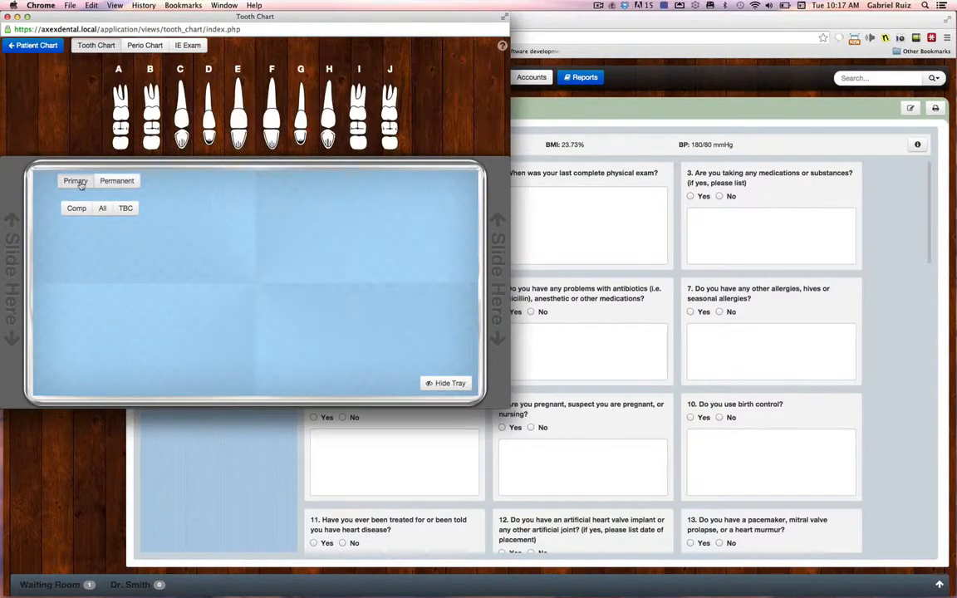
click(116, 181)
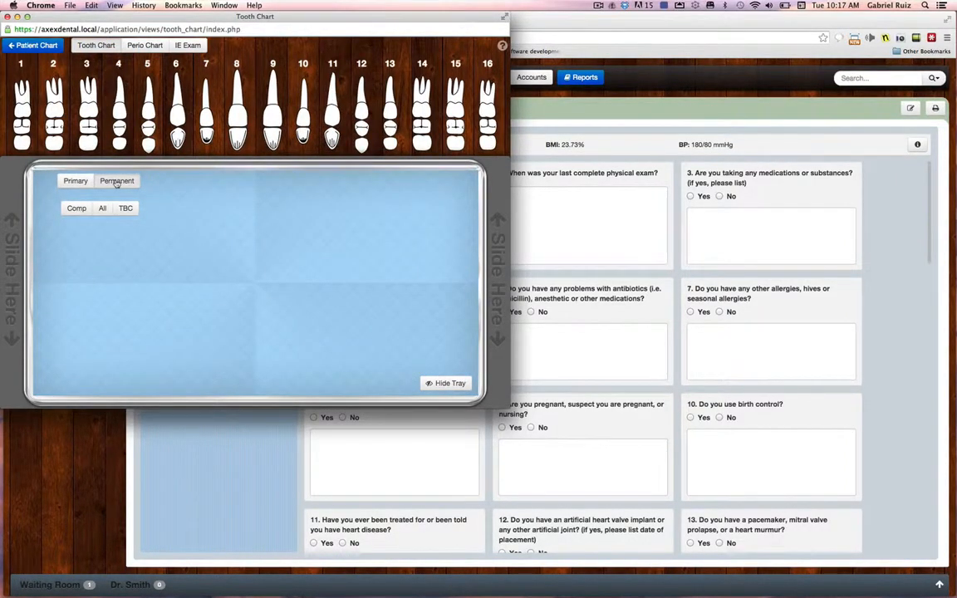
- Mark tooth 6 with a full-length blue vertical line and tooth 7 with a full-length red vertical line
click(176, 122)
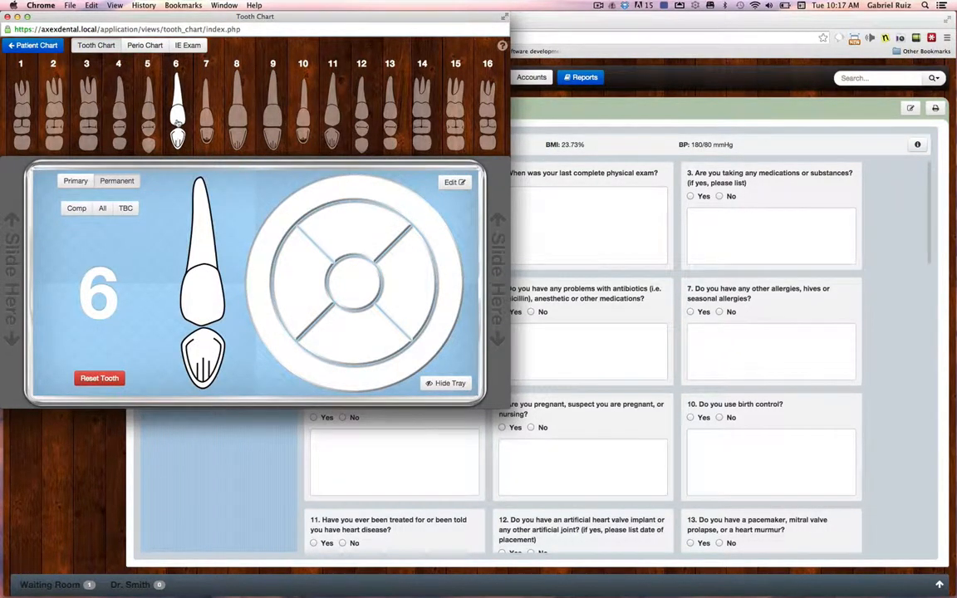
click(200, 182)
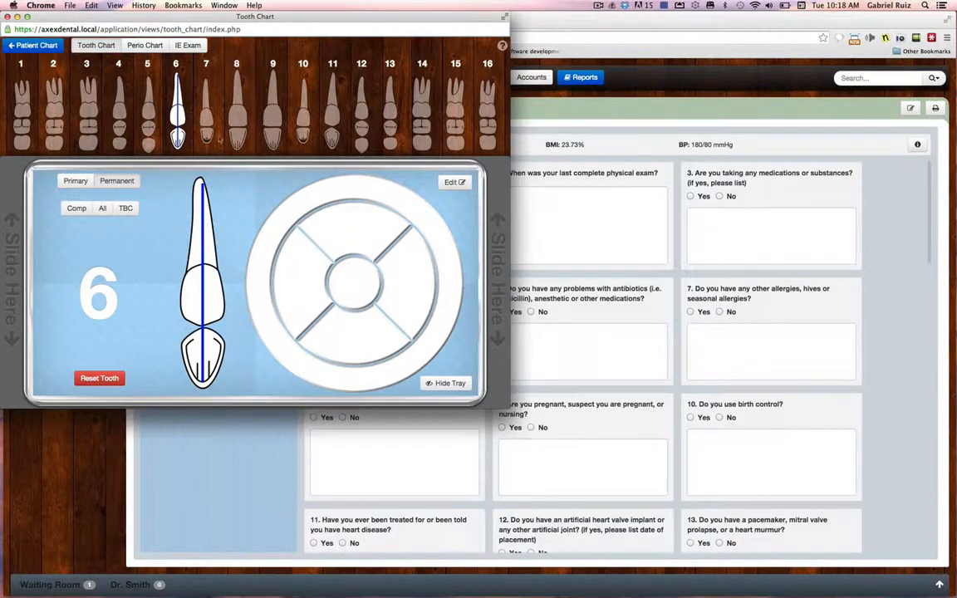
click(208, 116)
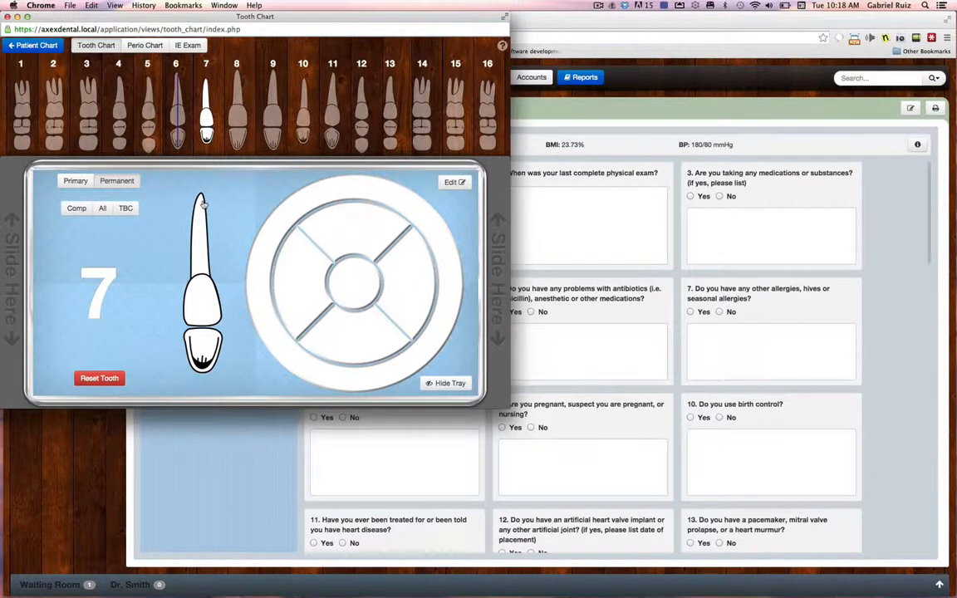
drag(202, 203, 209, 352)
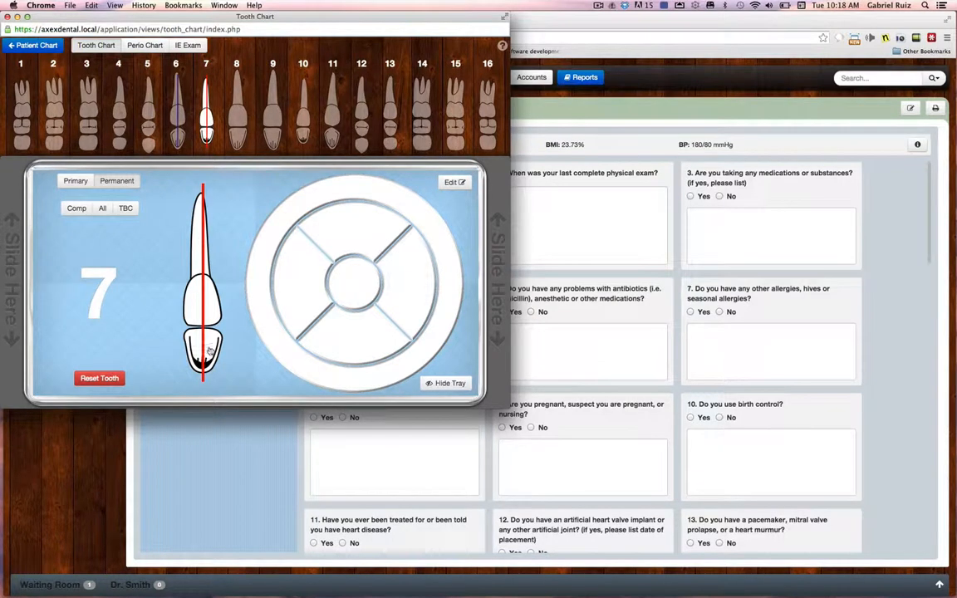
- Mark both side surfaces and the biting edge of tooth 8 in red
click(237, 116)
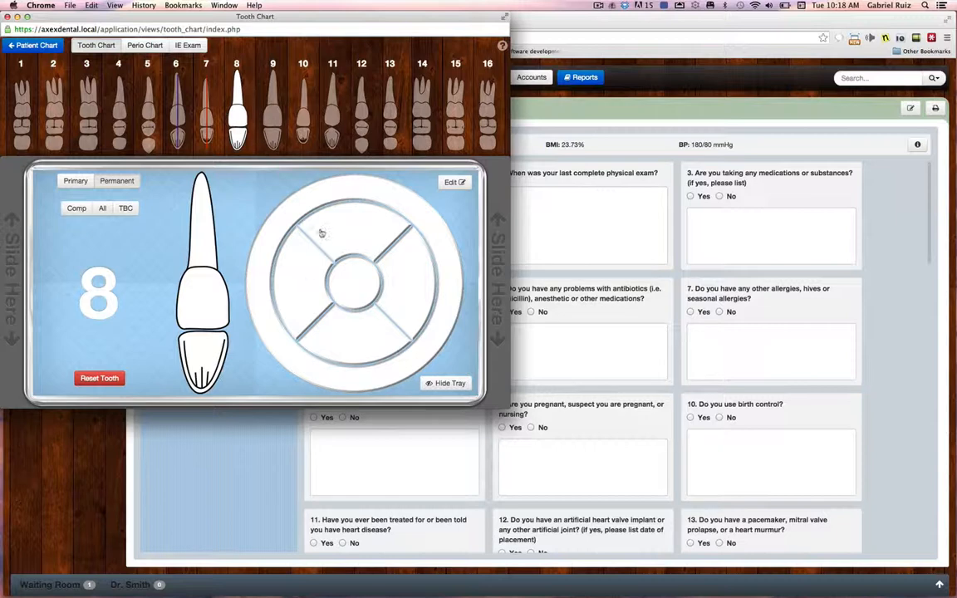
click(289, 284)
click(395, 279)
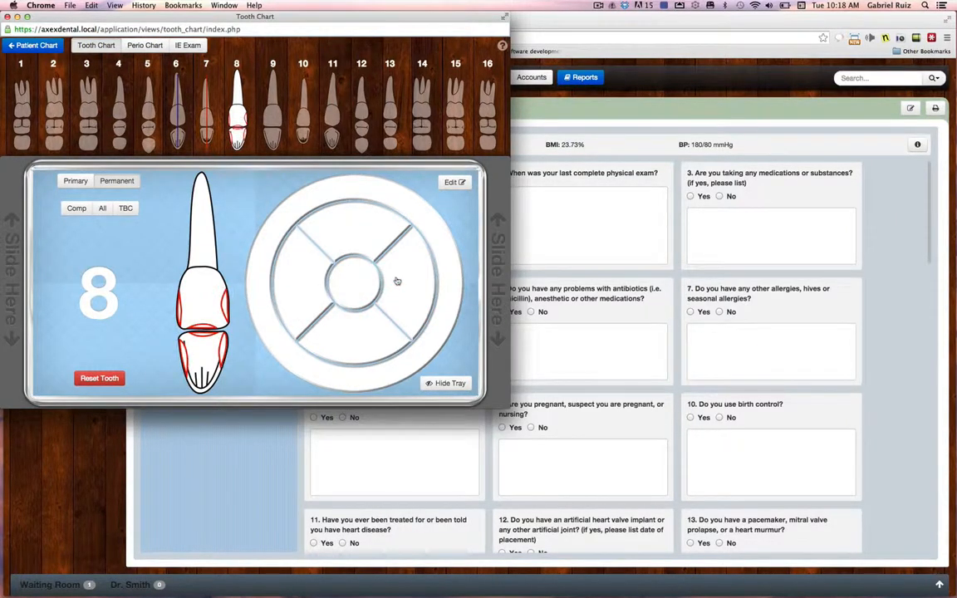
- Mark both side surfaces and the biting edge of tooth 9 in red
click(266, 101)
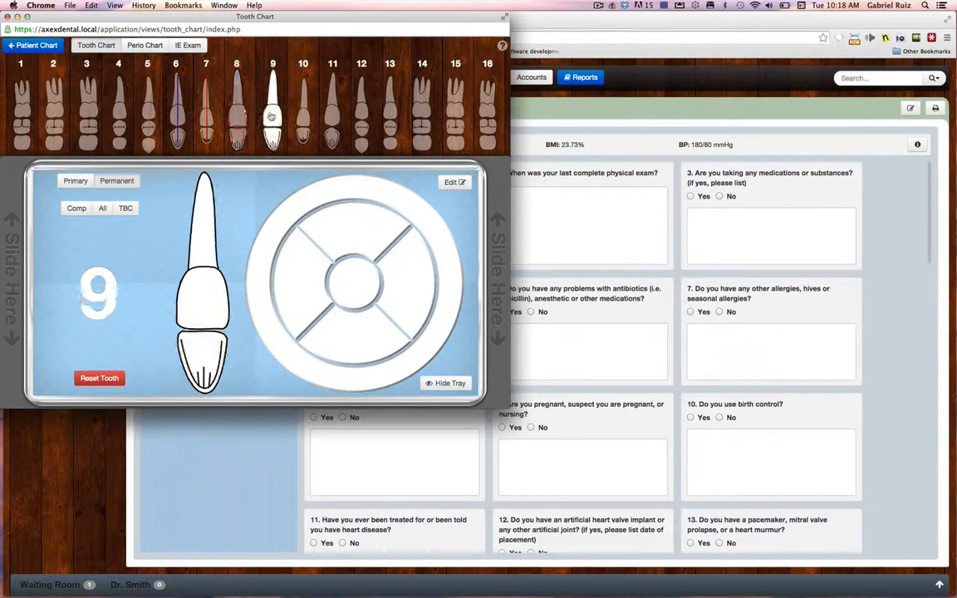
click(308, 258)
click(365, 286)
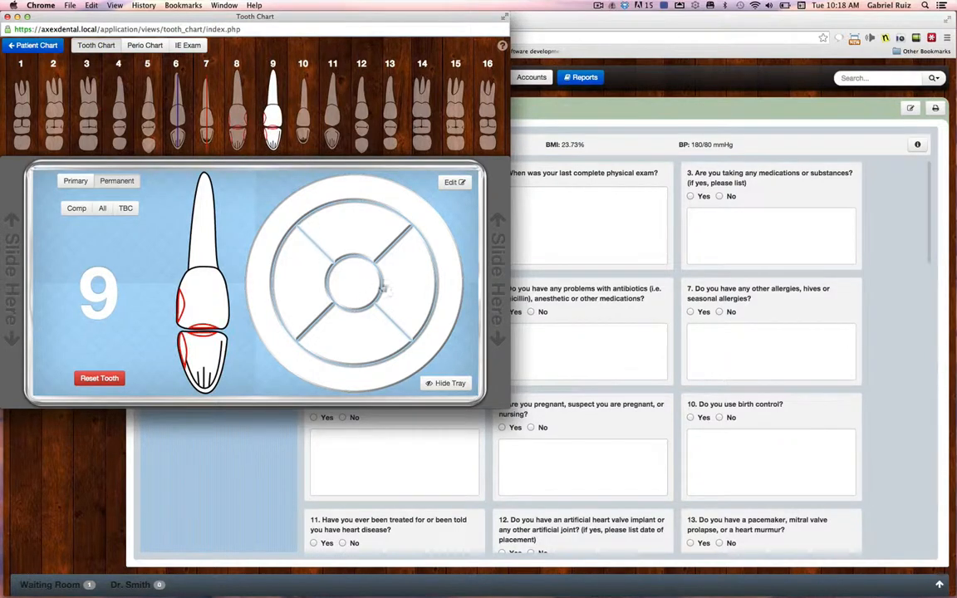
click(420, 286)
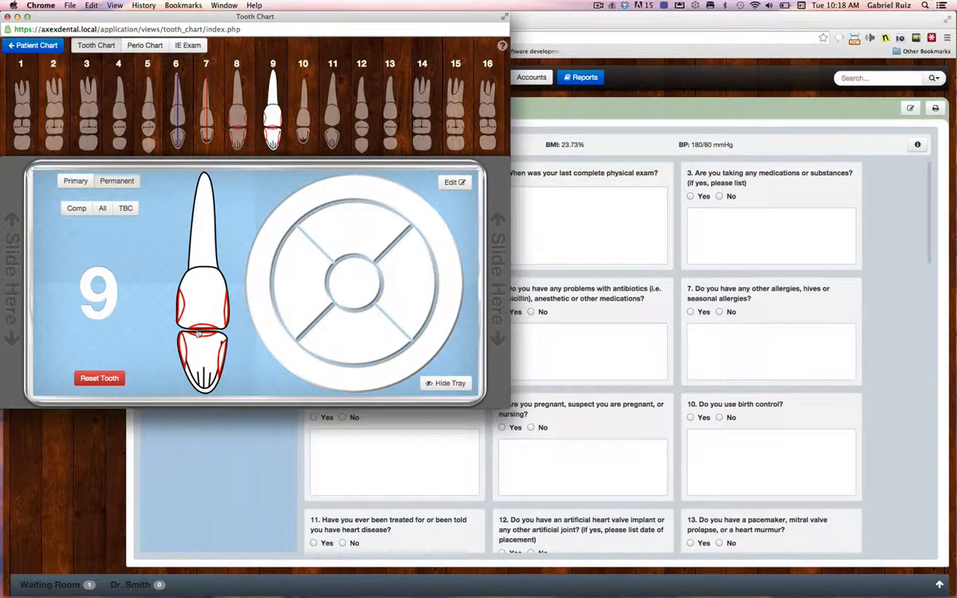
- Chart a gold filling with a blue outline on the left side surface of tooth 11
click(332, 121)
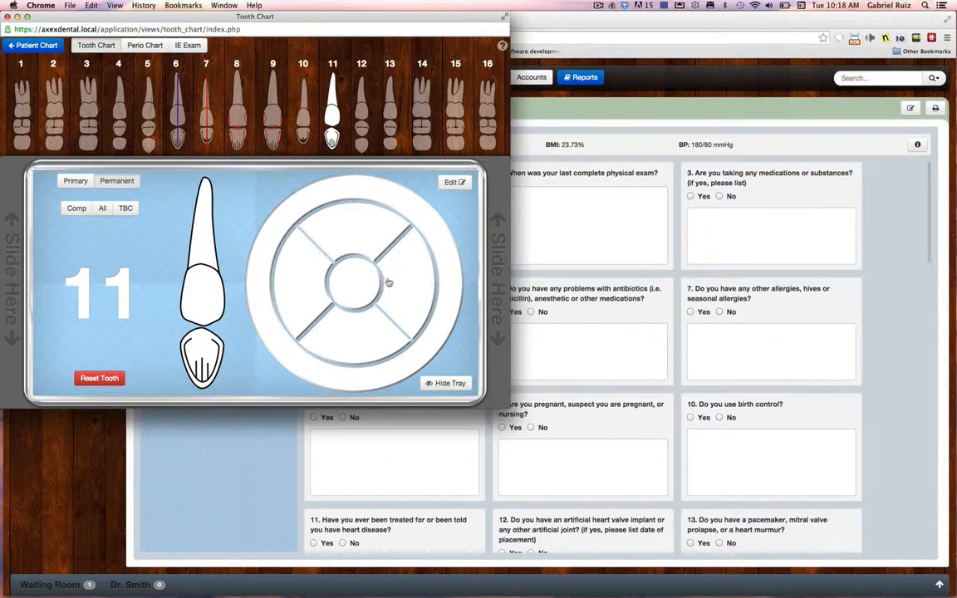
click(303, 277)
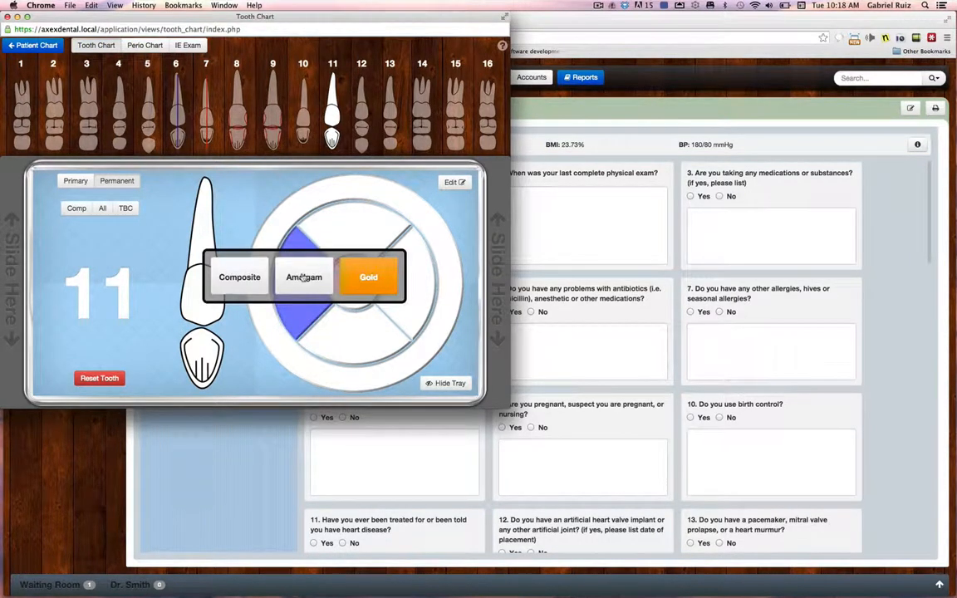
click(362, 281)
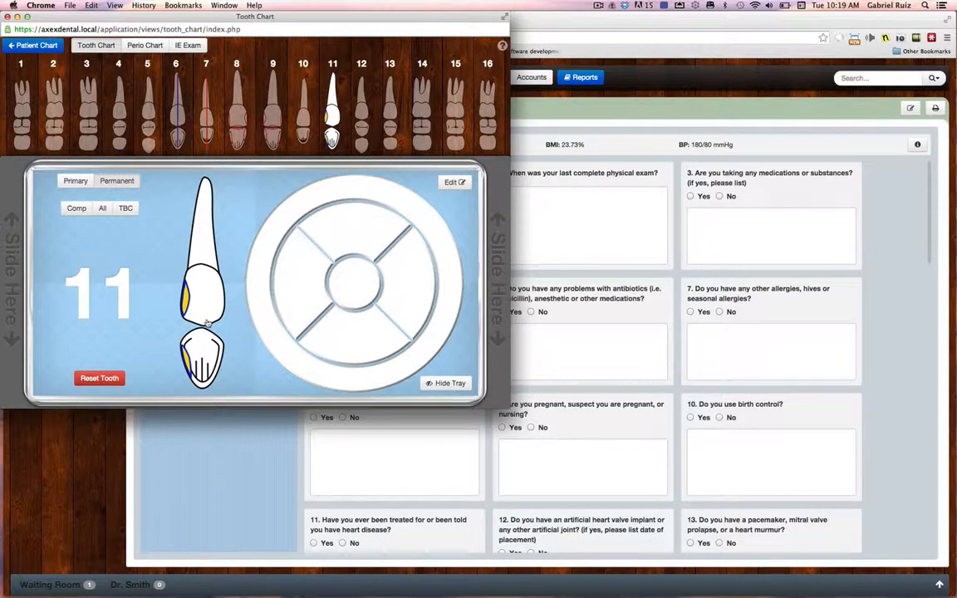
- Remove the gold filling from tooth 11 in edit mode and leave edit mode
click(455, 182)
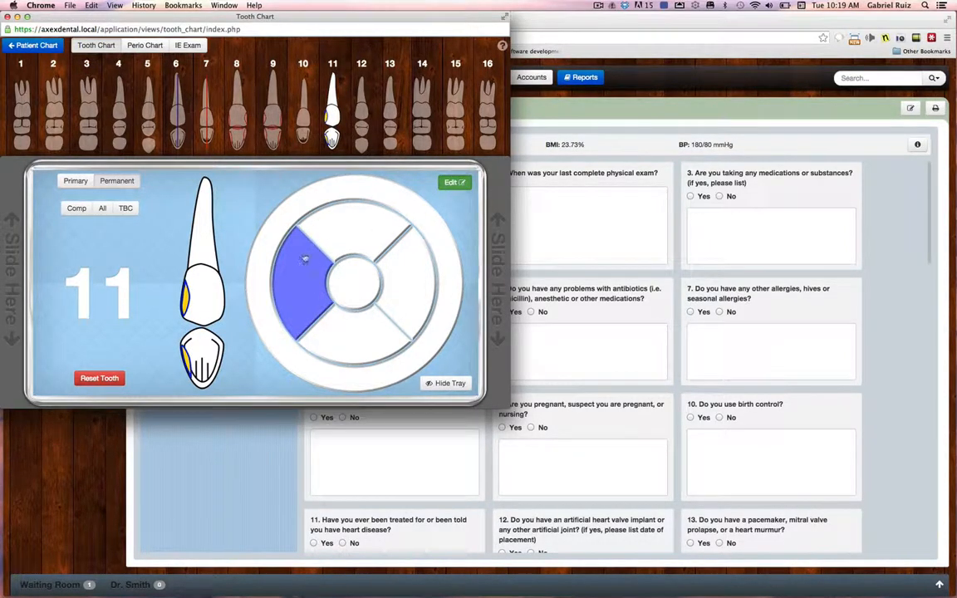
click(307, 278)
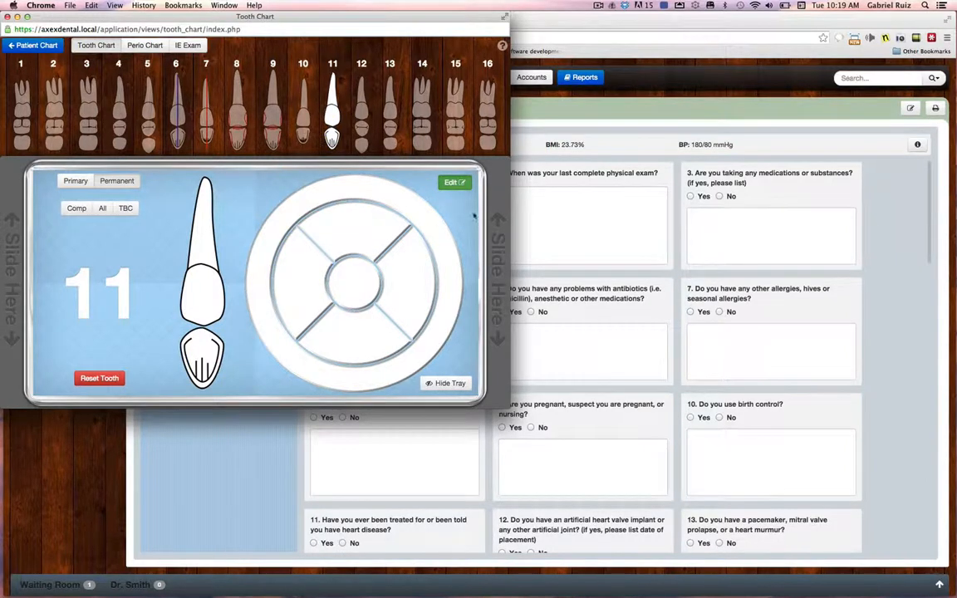
click(454, 182)
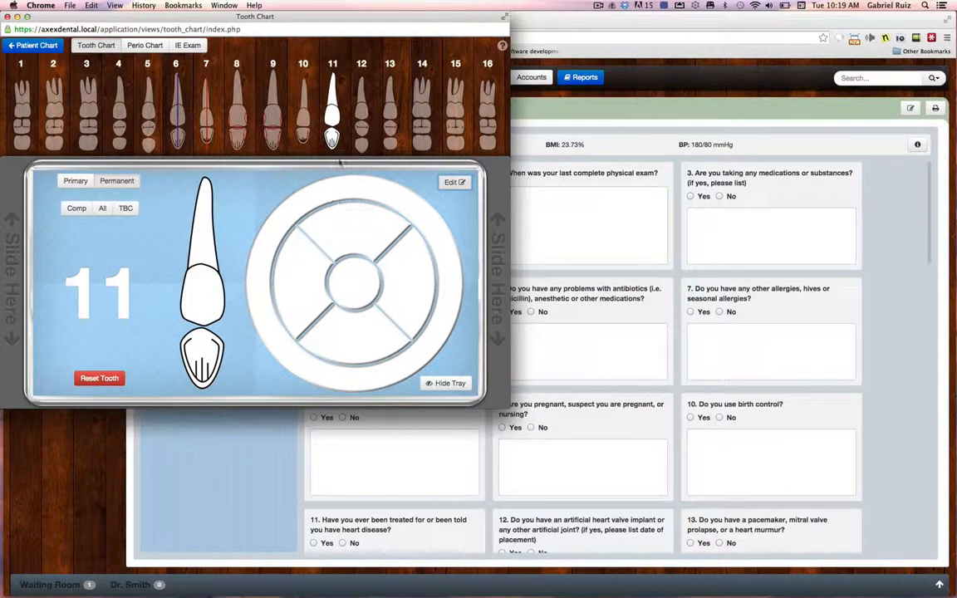
- Chart a blue porcelain crown fused to metal on tooth 12
click(361, 133)
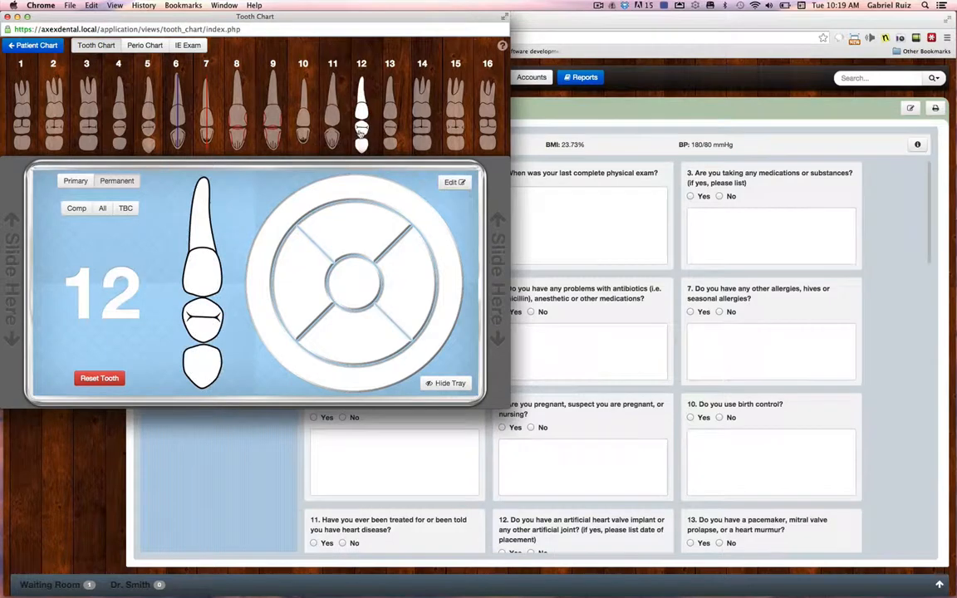
click(452, 295)
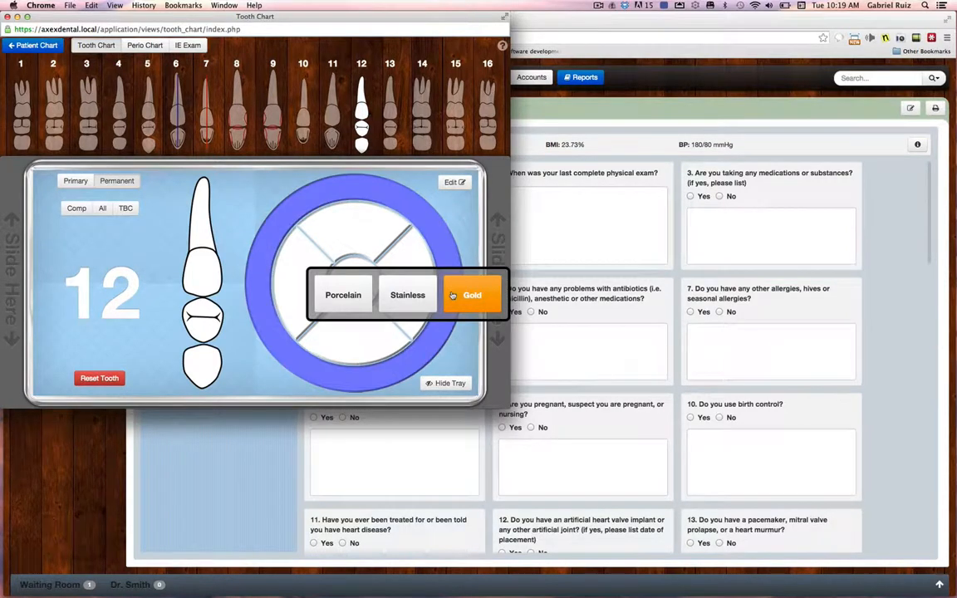
click(343, 295)
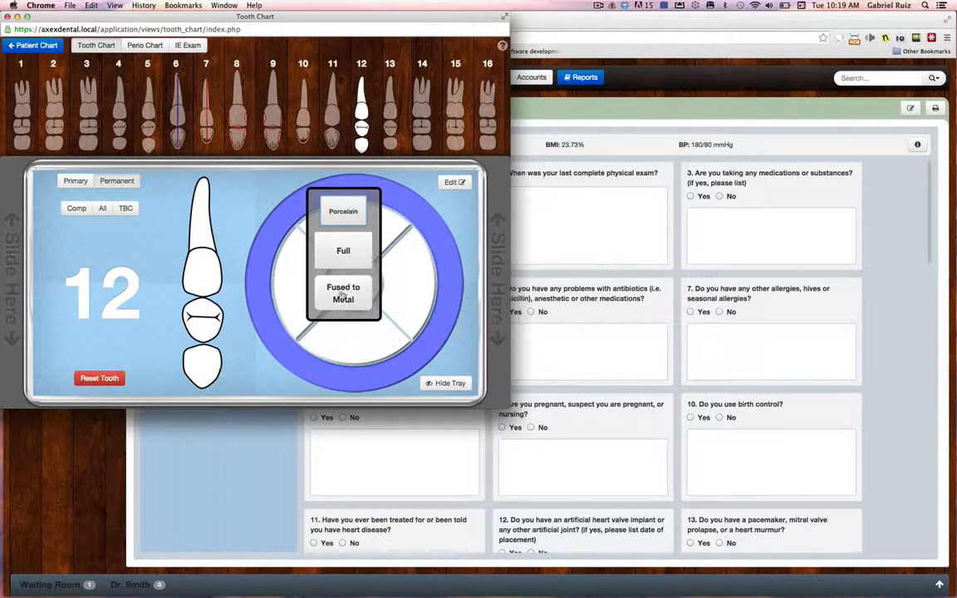
click(342, 296)
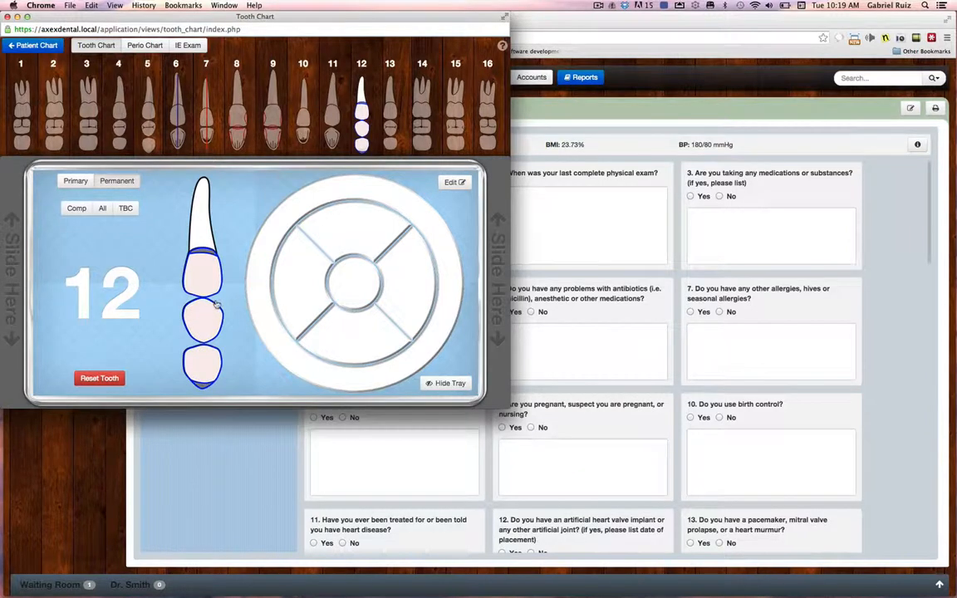
- Chart a dental implant in red on tooth 13
click(389, 139)
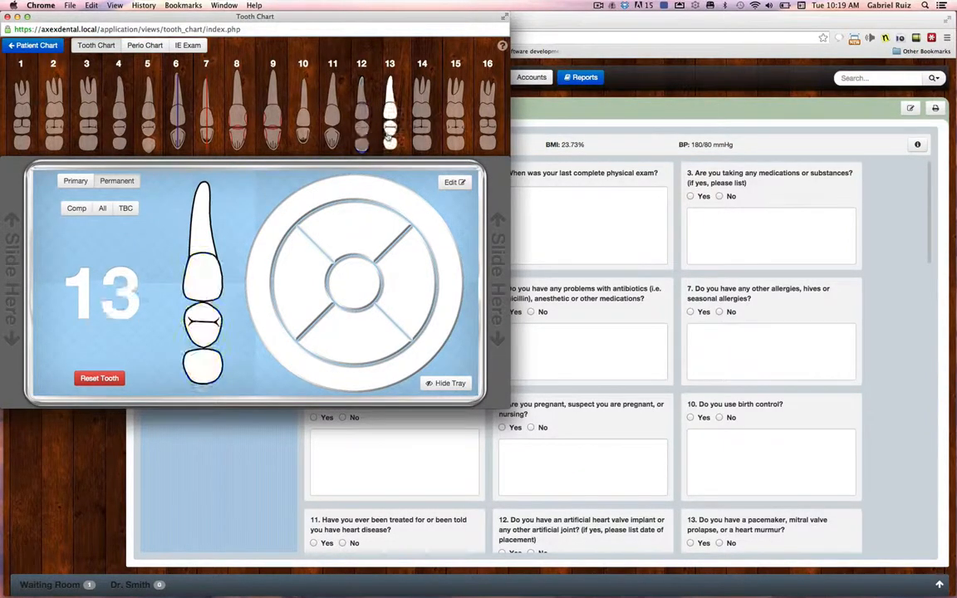
click(202, 286)
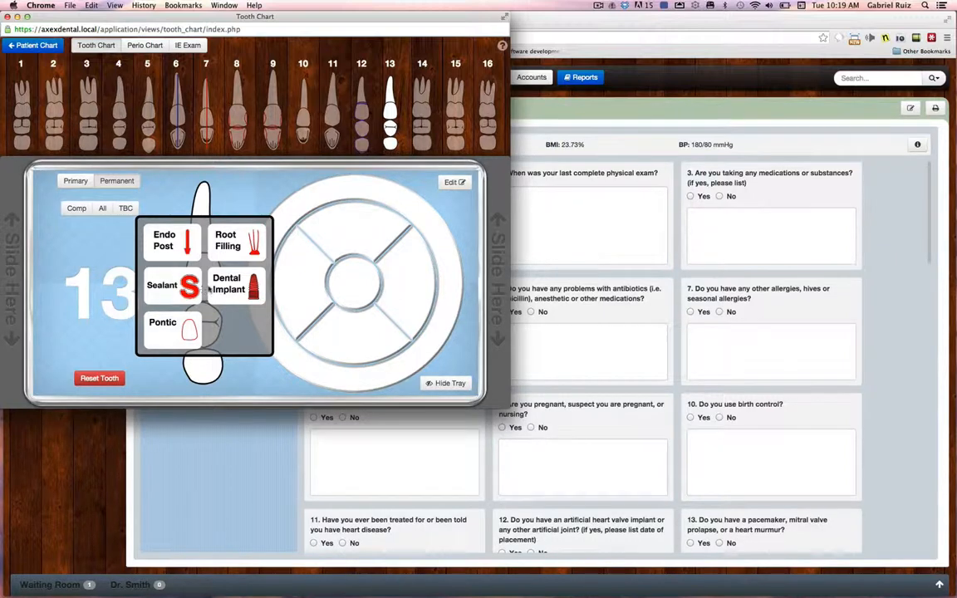
click(232, 286)
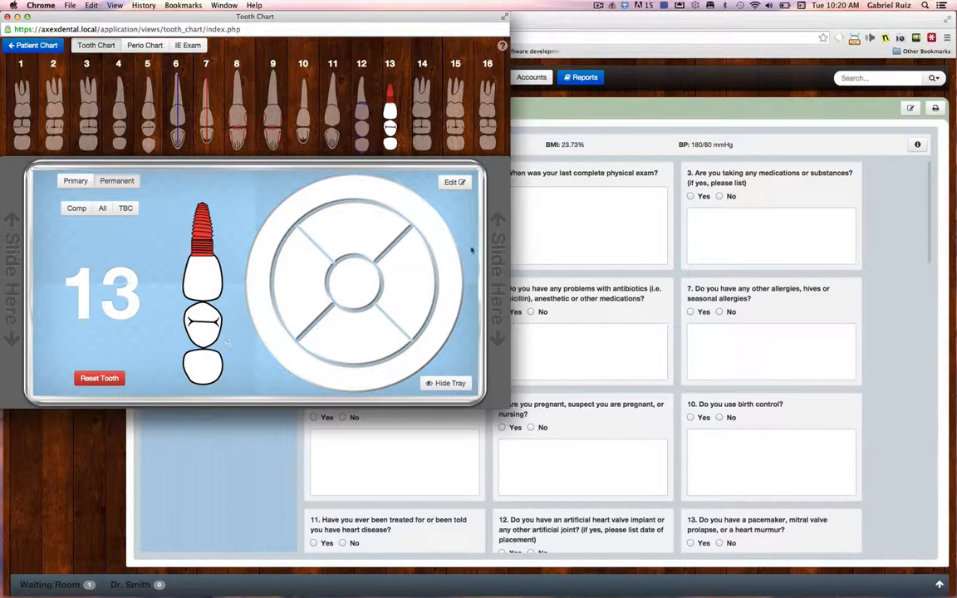
- Slide the tray to view the lower and upper teeth, and hide and reshow it to see the whole chart
scroll(503, 259, down, 3)
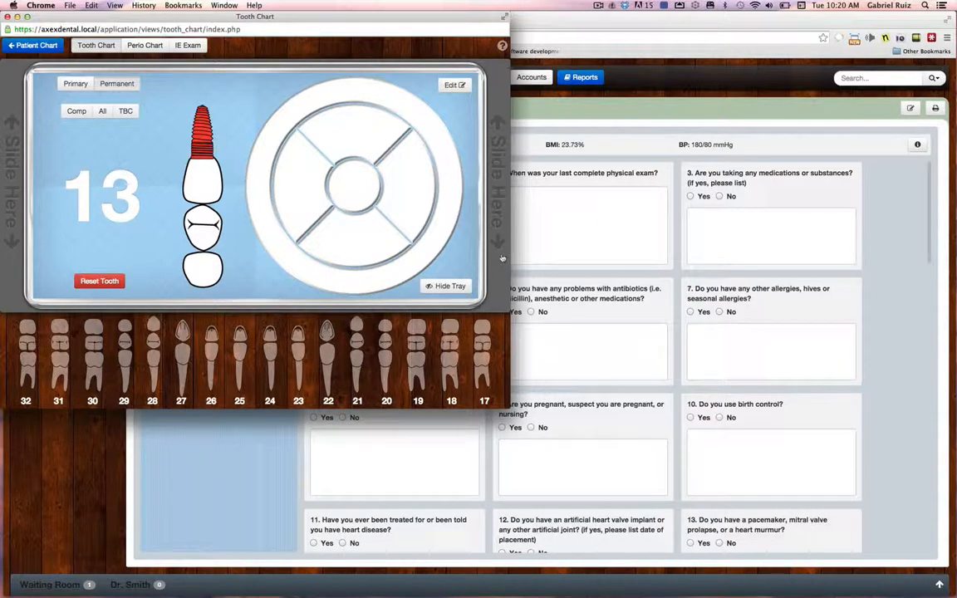
scroll(499, 238, up, 3)
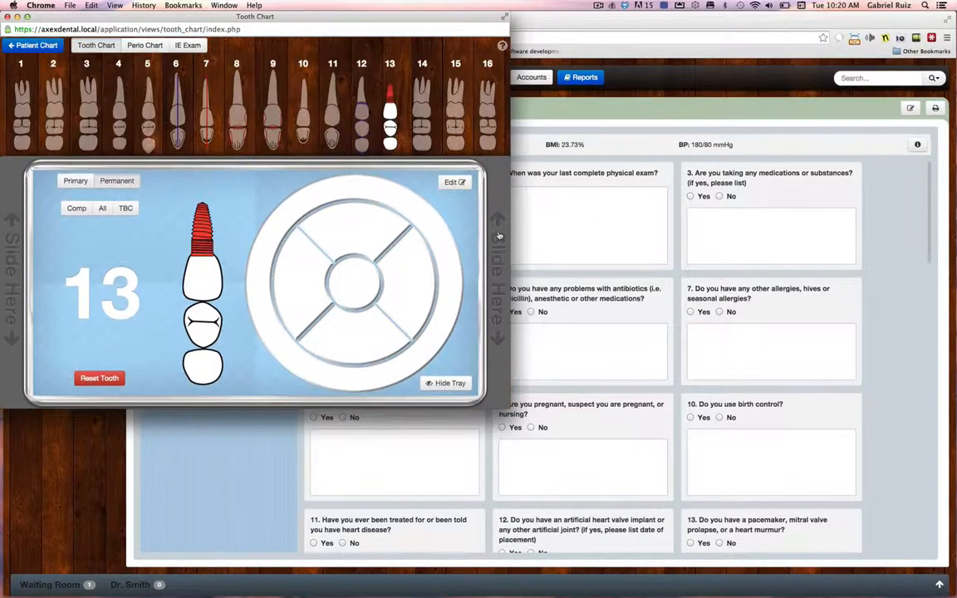
scroll(499, 238, down, 3)
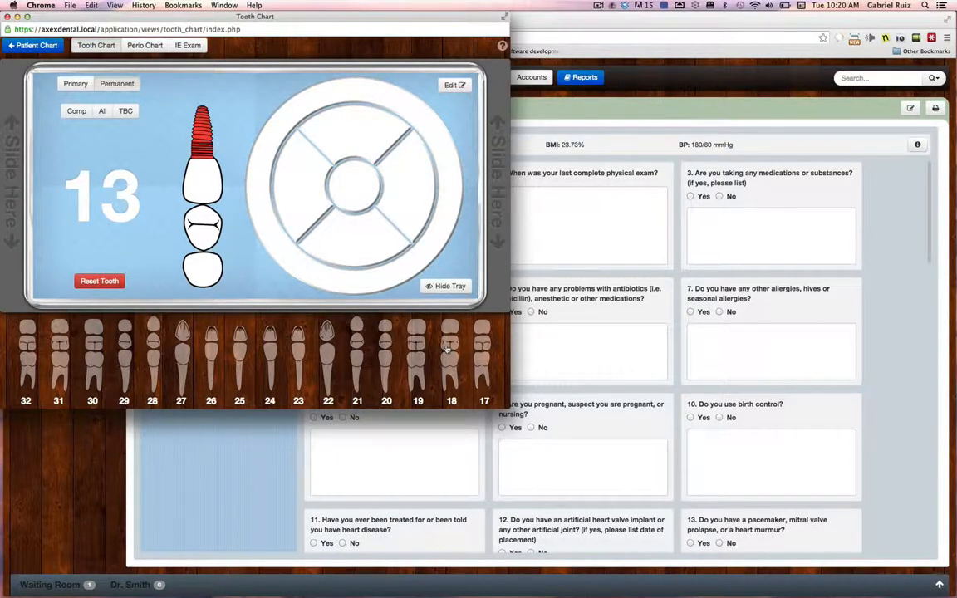
click(449, 286)
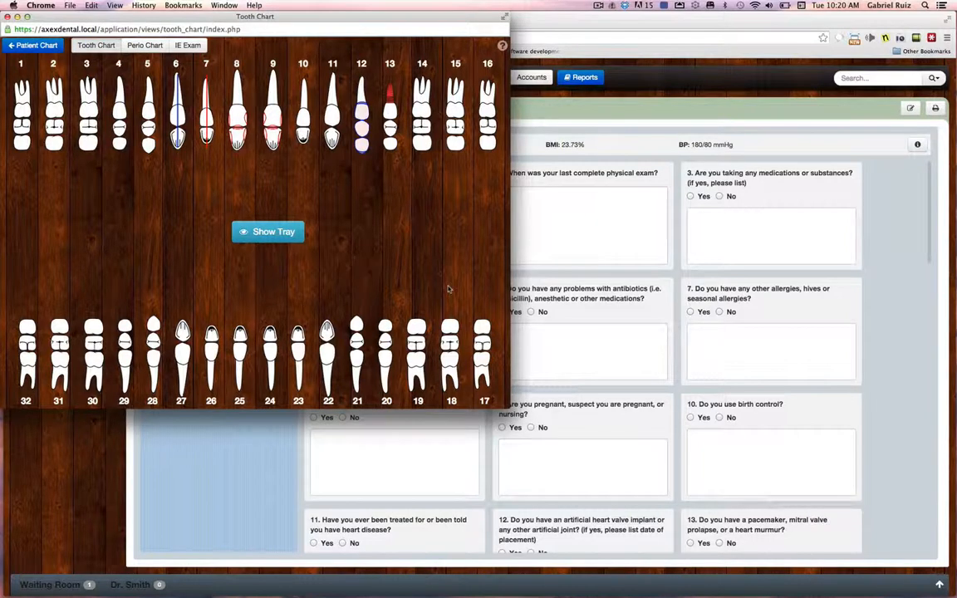
click(288, 238)
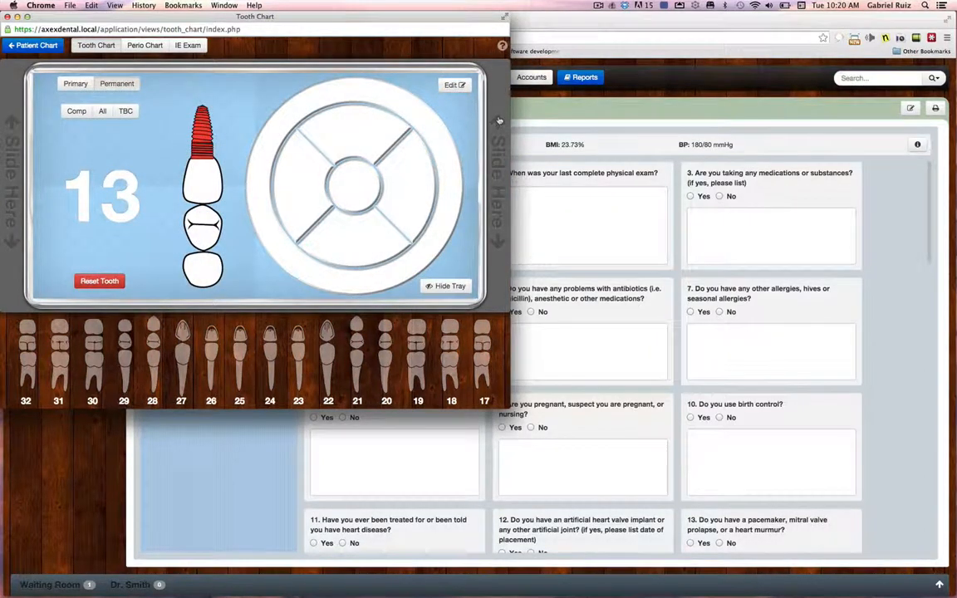
scroll(499, 121, up, 3)
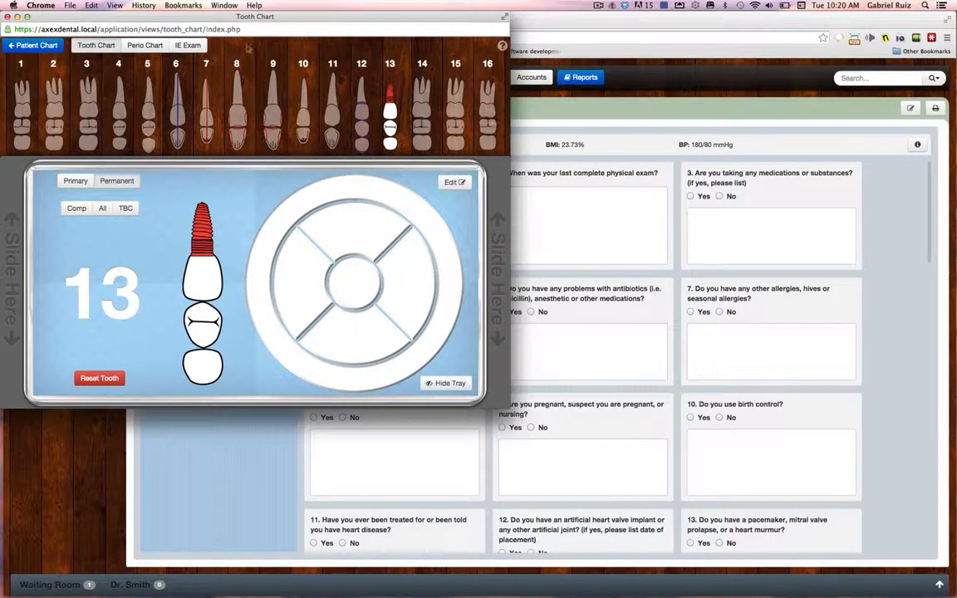
- Open the perio chart and create a new exam for the patient
click(145, 45)
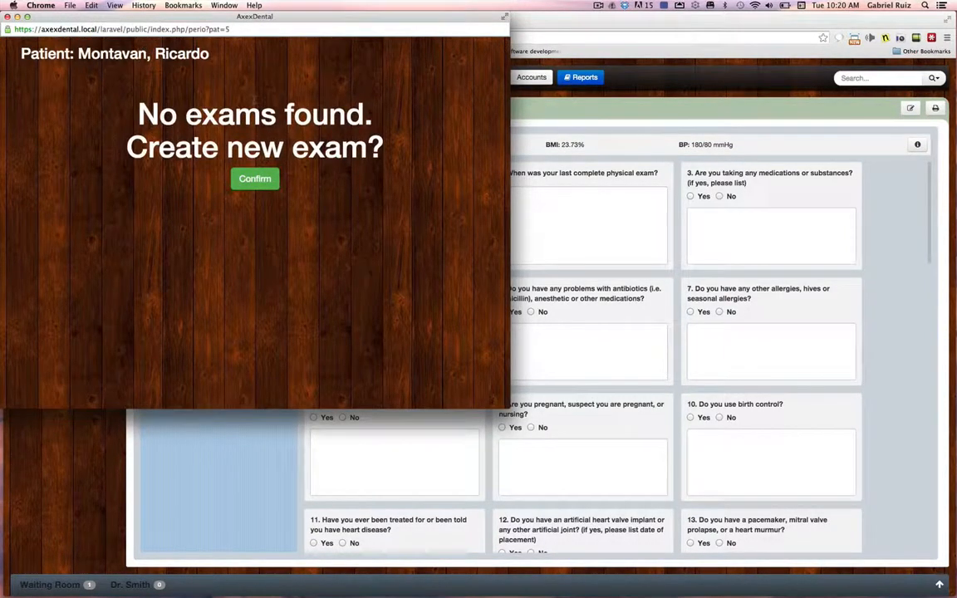
click(269, 180)
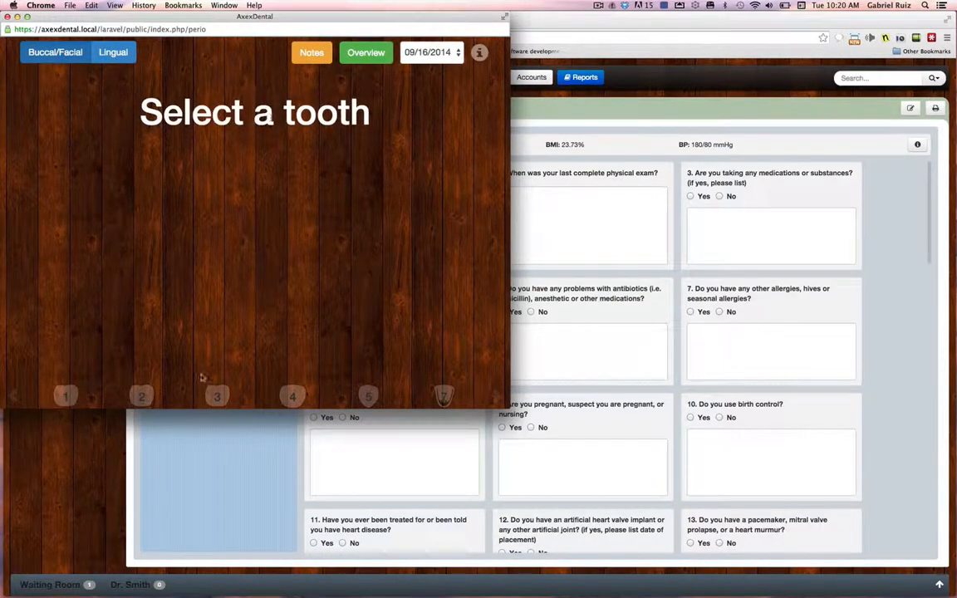
- Browse the perio chart's tooth selector through to tooth 32 and return to tooth 1
click(497, 399)
click(498, 398)
click(497, 399)
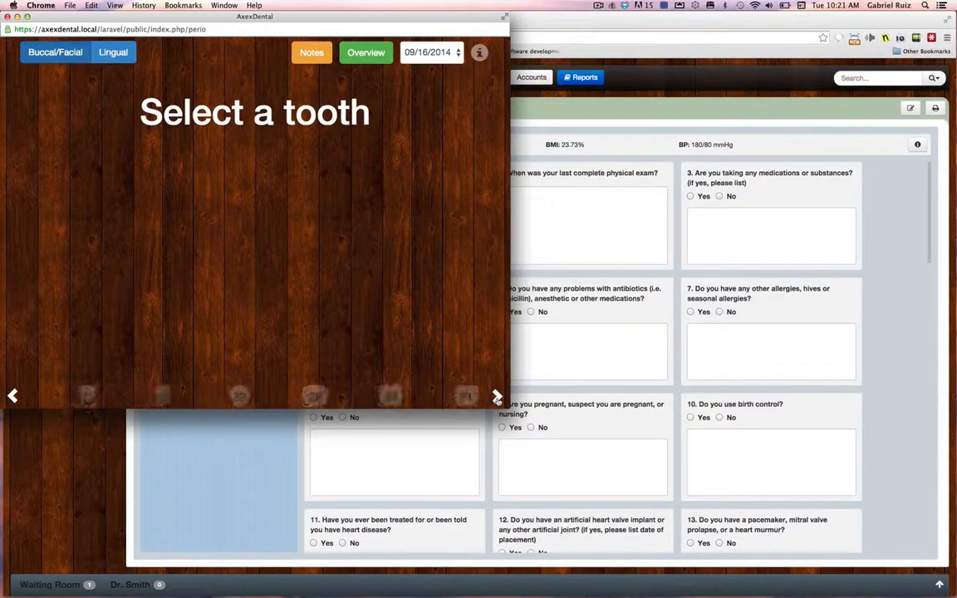
click(498, 399)
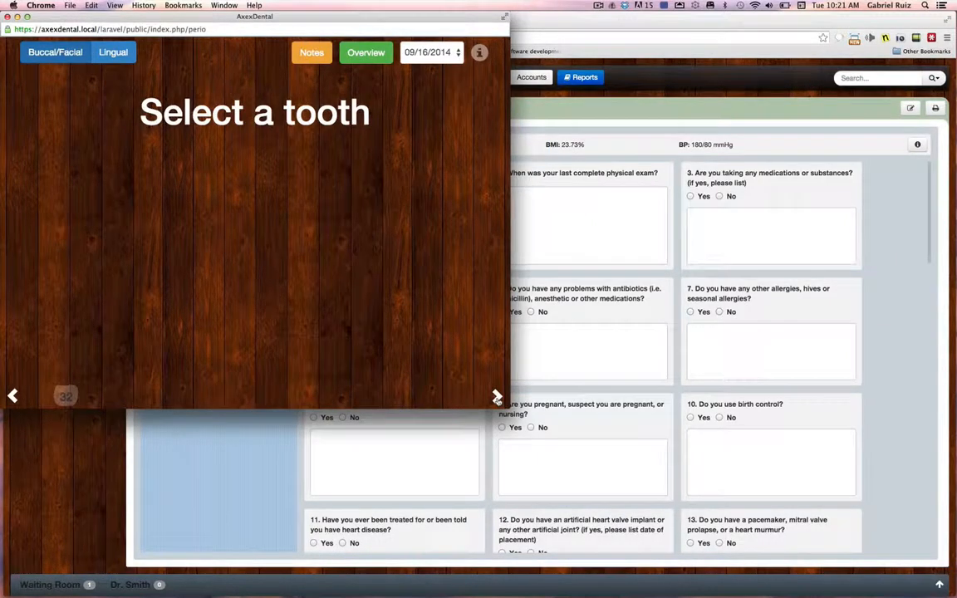
click(15, 397)
click(15, 397)
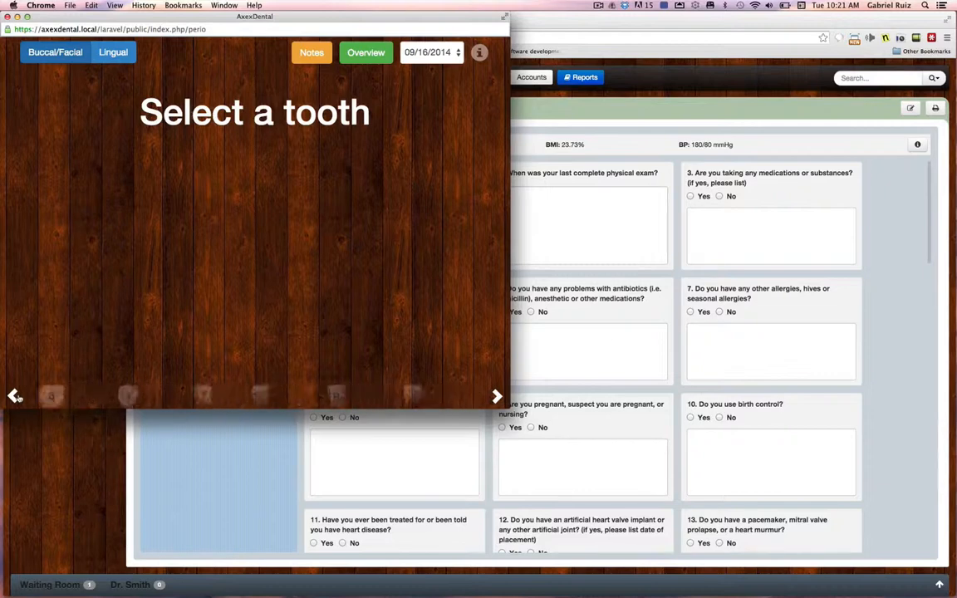
click(15, 397)
click(15, 397)
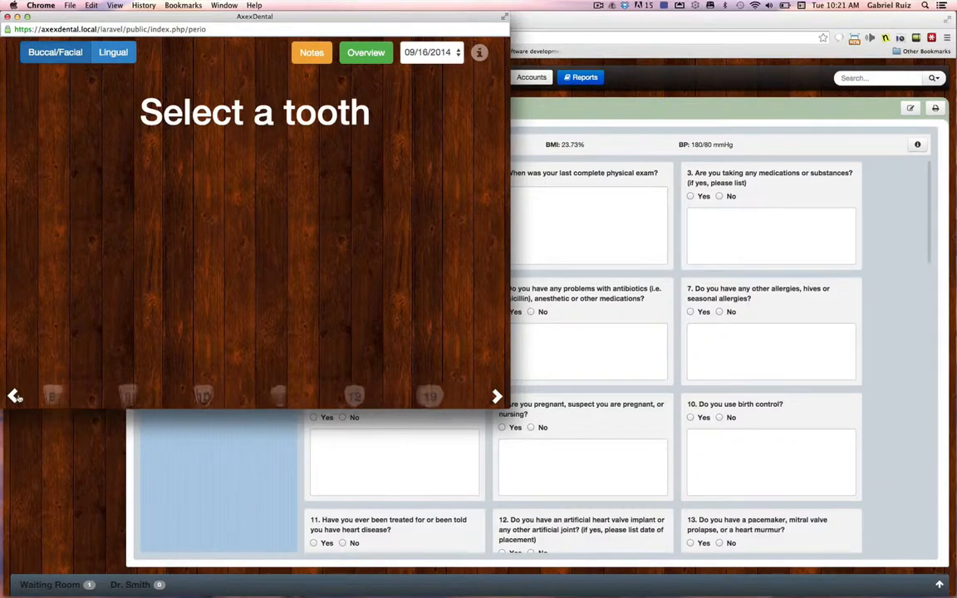
click(14, 397)
click(15, 397)
click(15, 397)
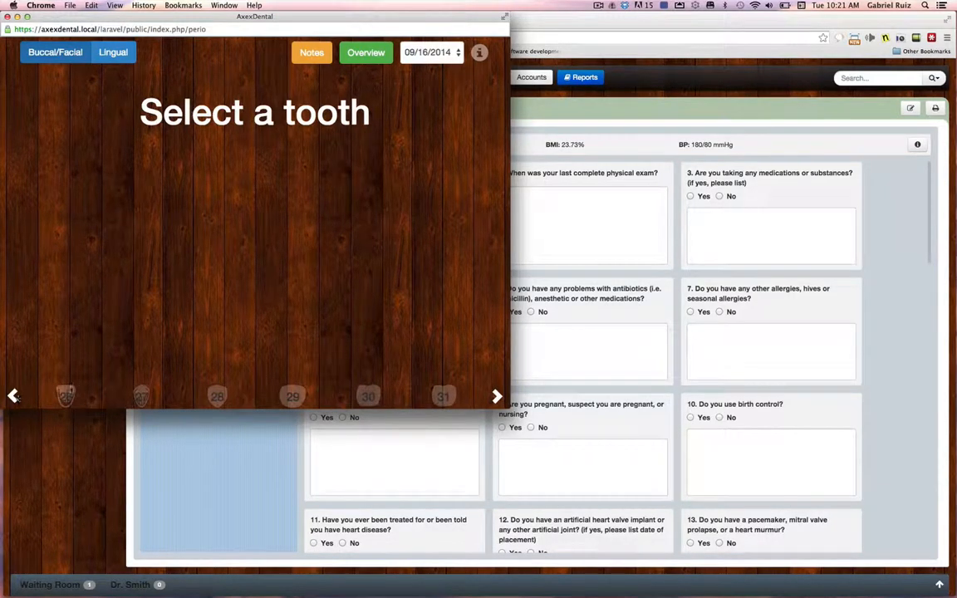
click(497, 398)
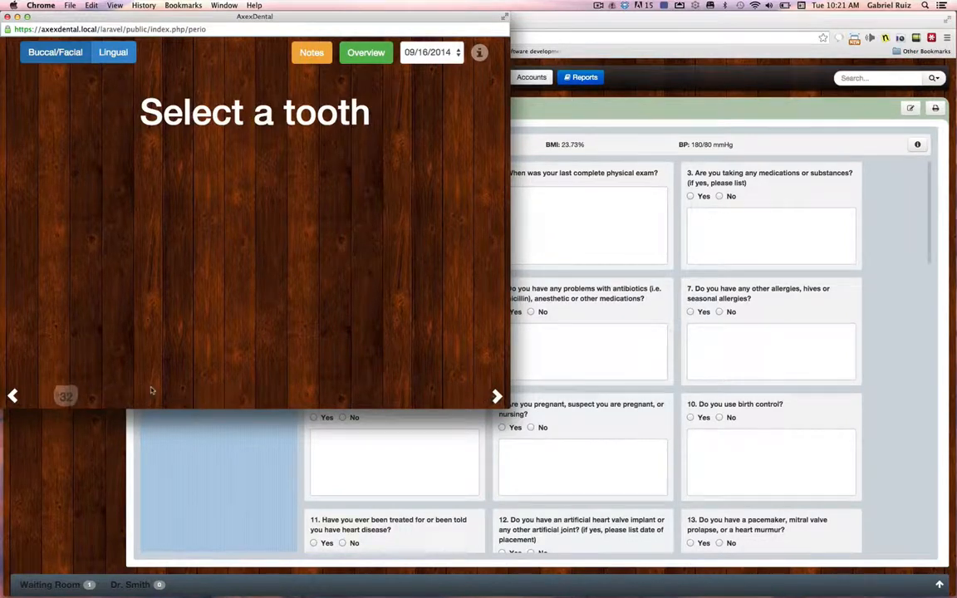
click(498, 398)
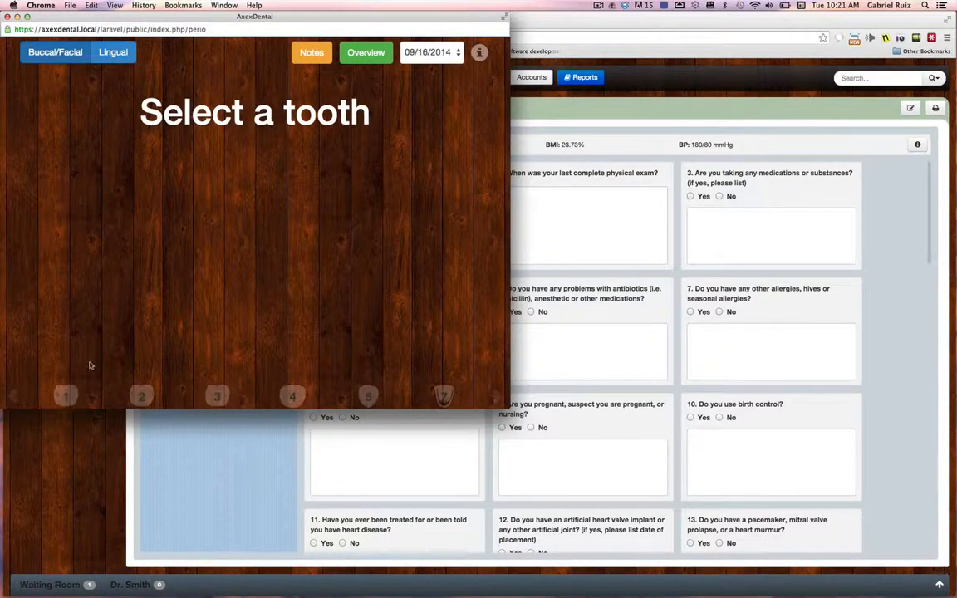
- Enter buccal/facial depths of 4, 5 and 6 for tooth 1, checking the lingual side first
click(67, 395)
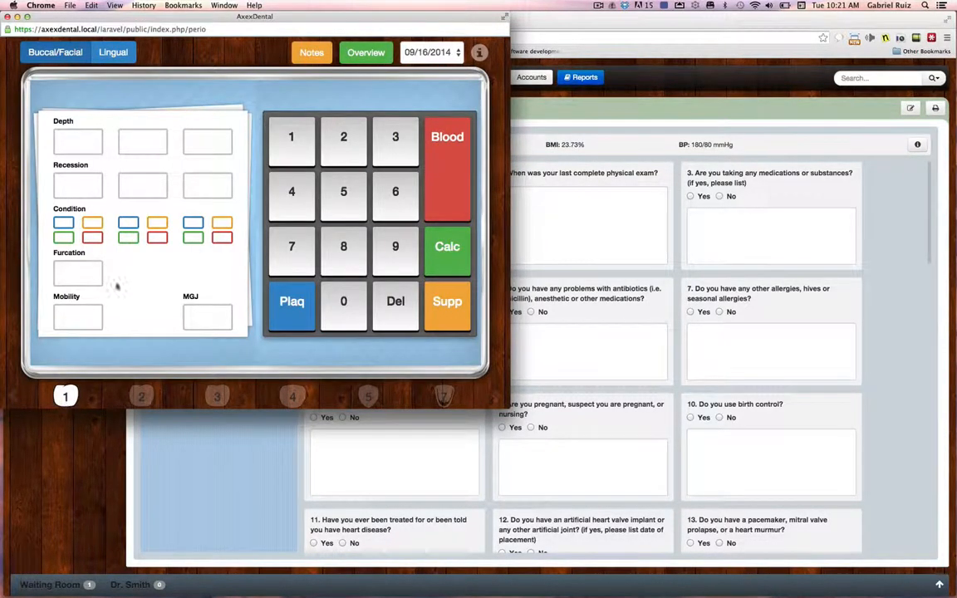
click(77, 54)
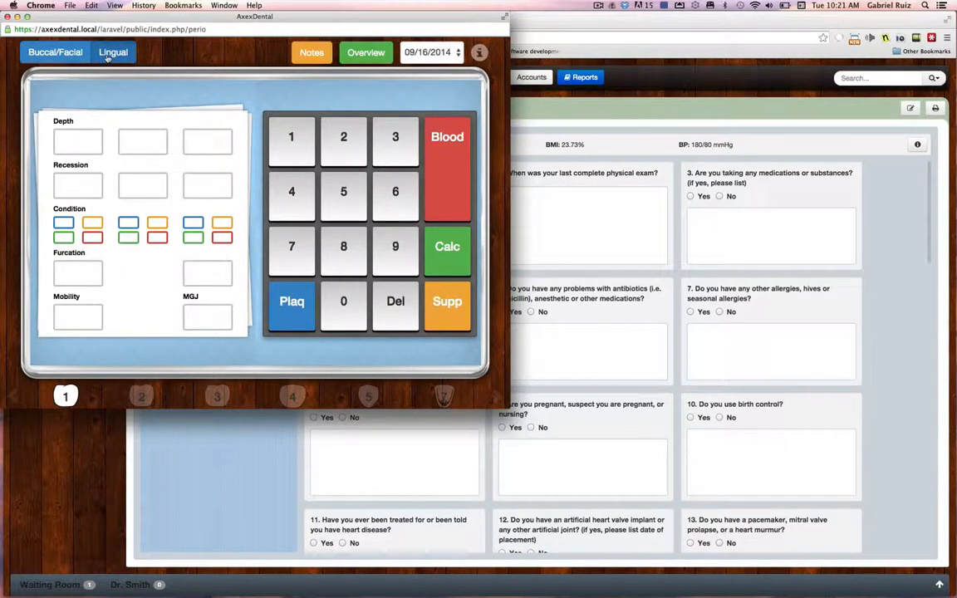
click(77, 54)
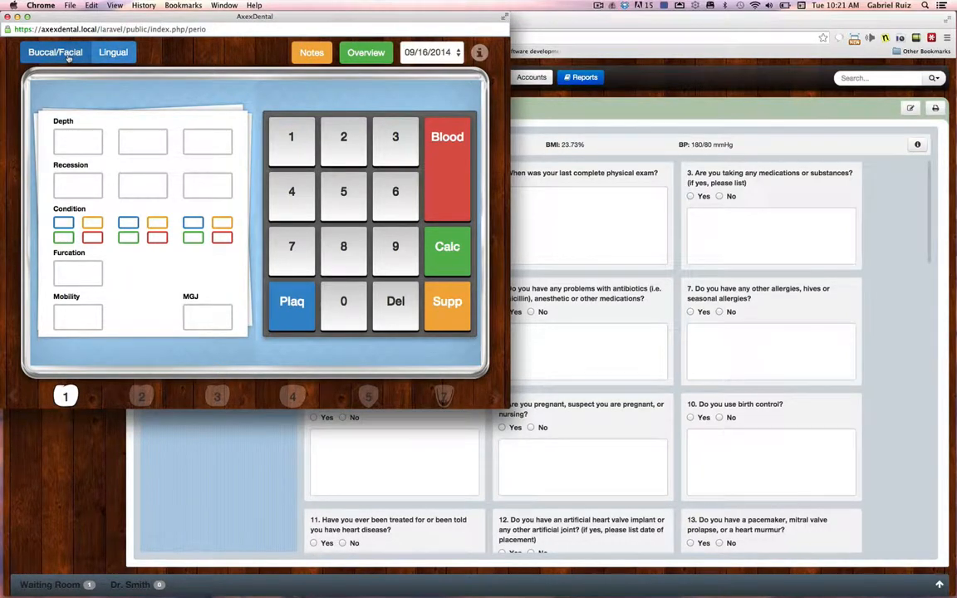
click(82, 140)
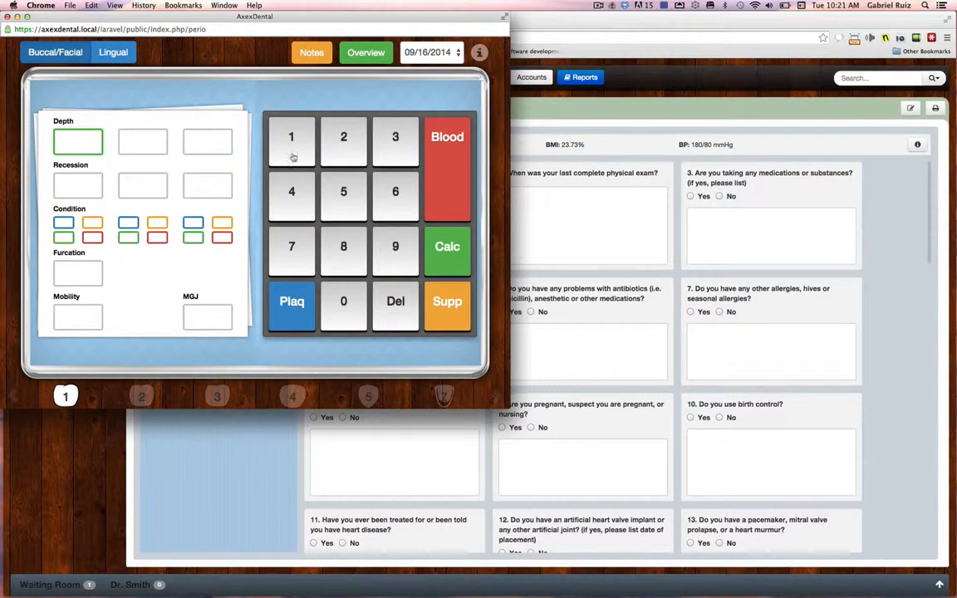
click(303, 192)
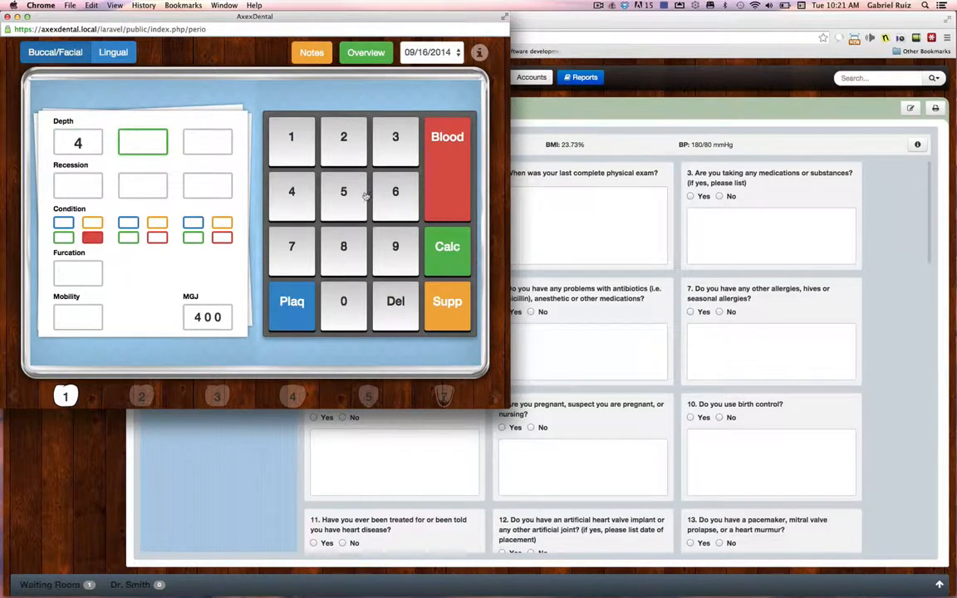
click(358, 196)
click(385, 195)
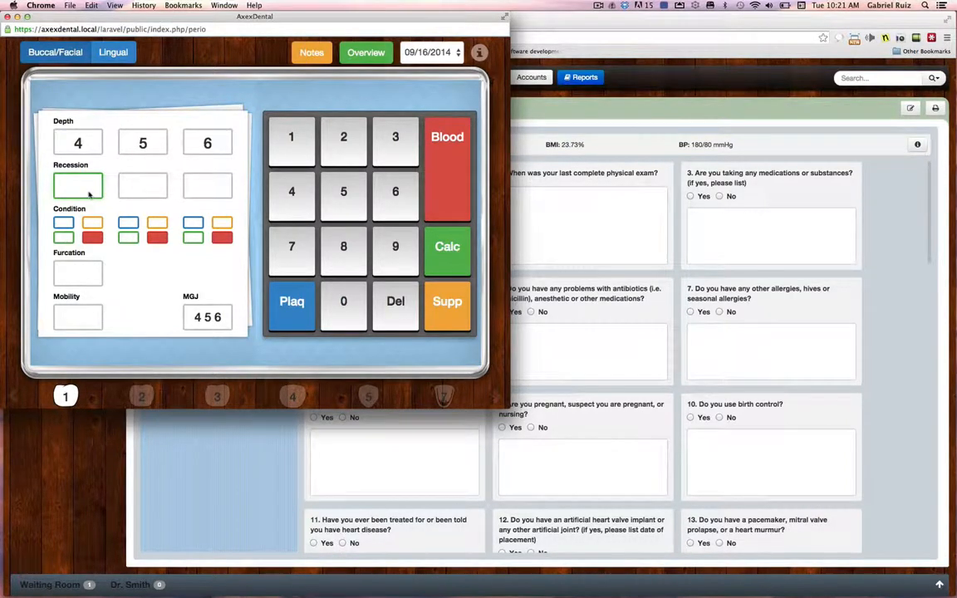
- Enter buccal/facial recession values of 4, 2 and 3 for tooth 1
click(344, 246)
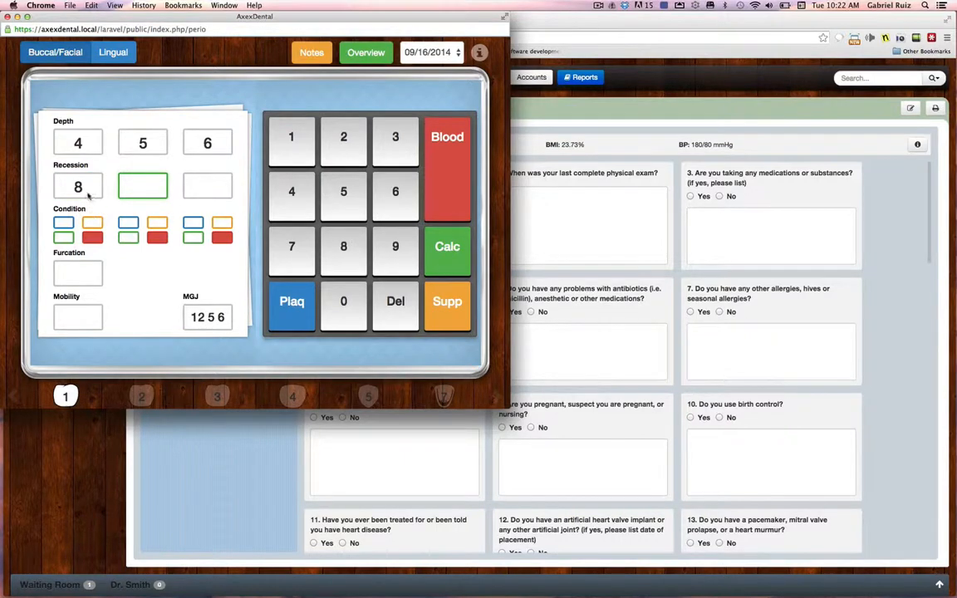
click(79, 186)
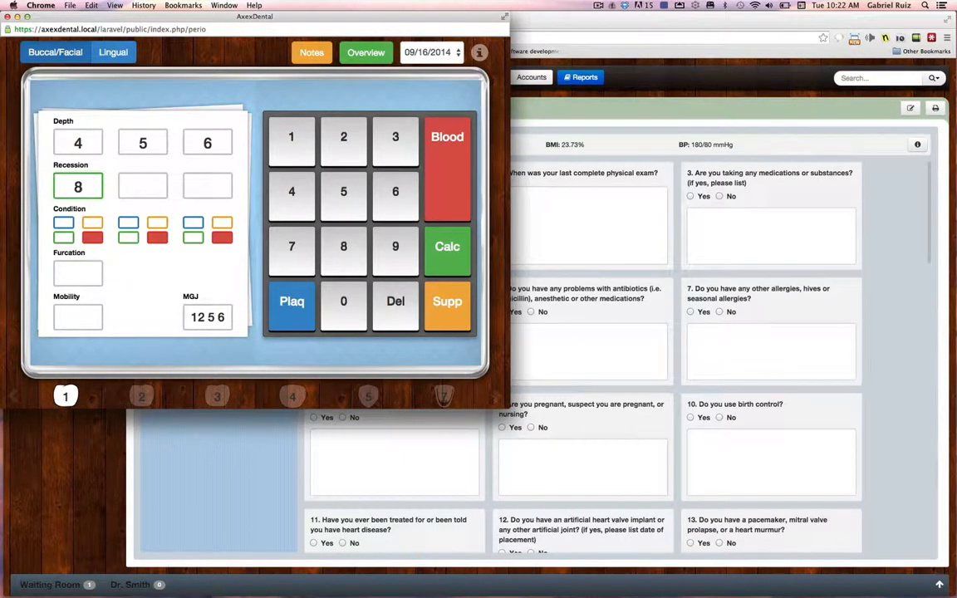
click(293, 192)
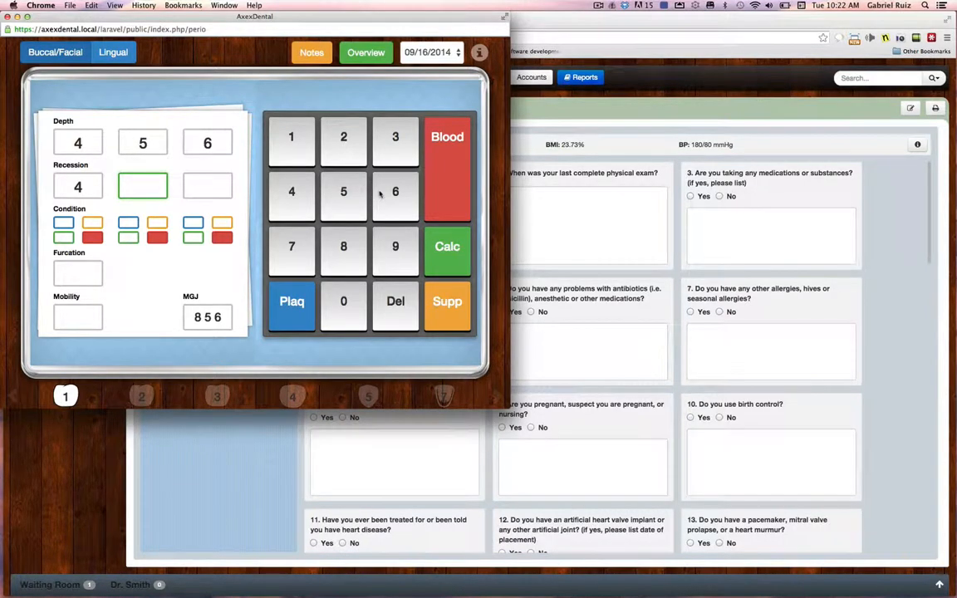
click(328, 151)
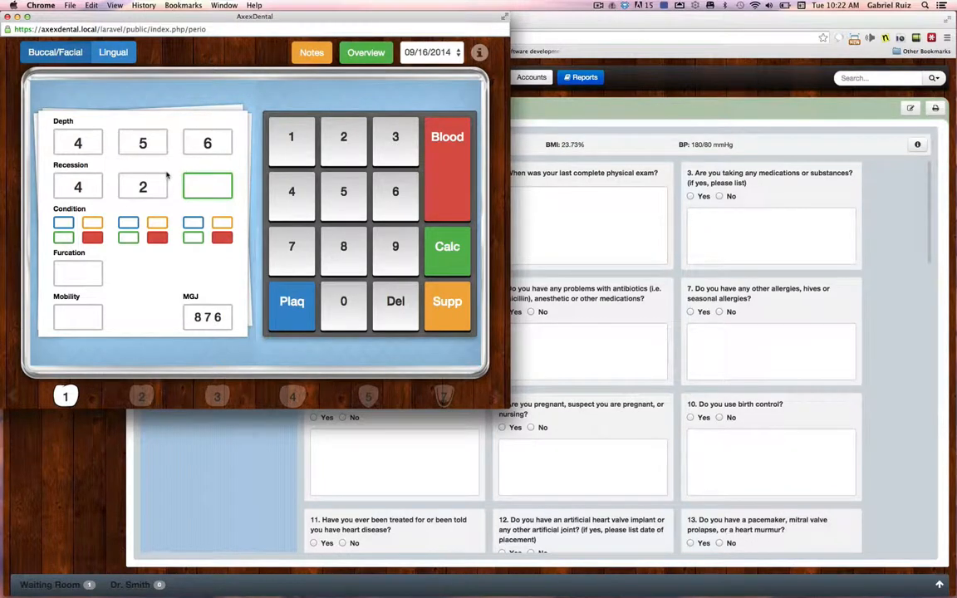
click(390, 147)
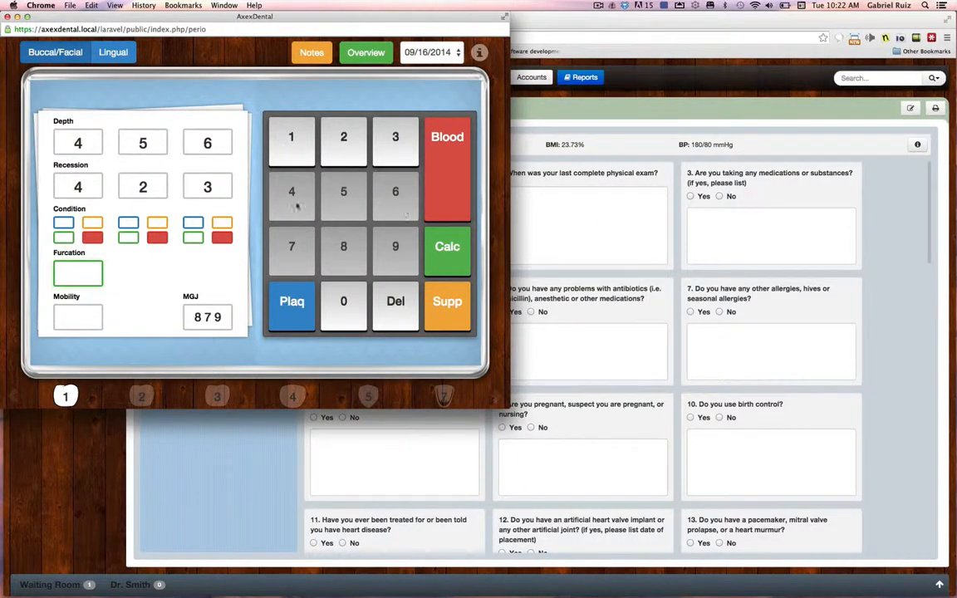
- Set tooth 1's furcation to class 2 and its mobility to 3
click(340, 158)
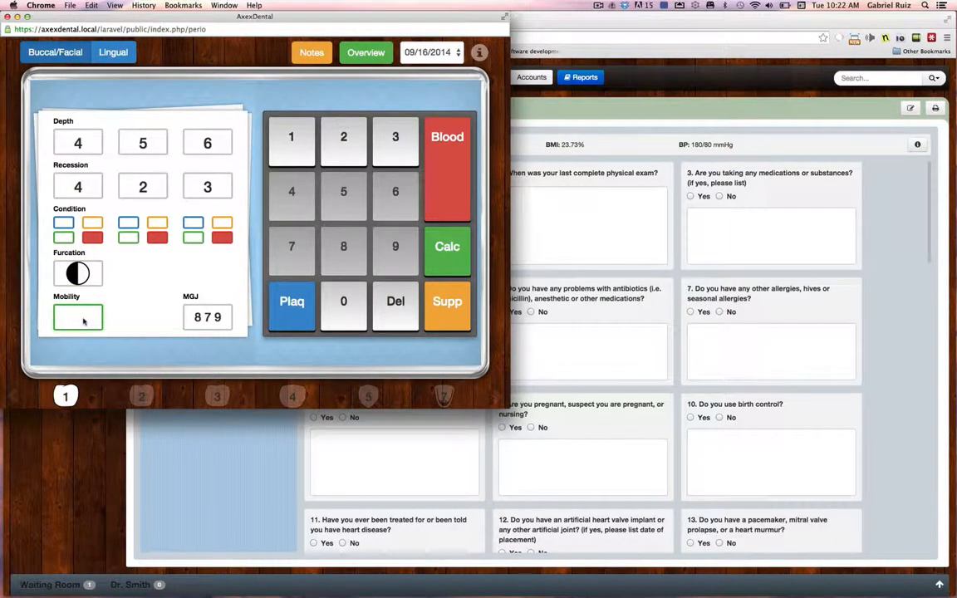
click(396, 146)
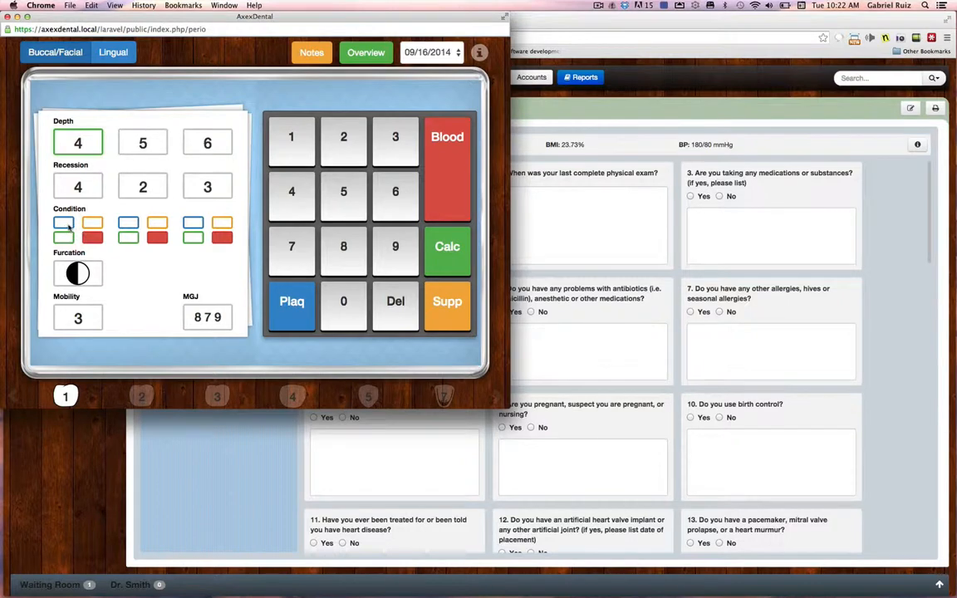
- Mark calculus on the first measurement column of tooth 1 and plaque on the middle column
click(460, 256)
click(140, 135)
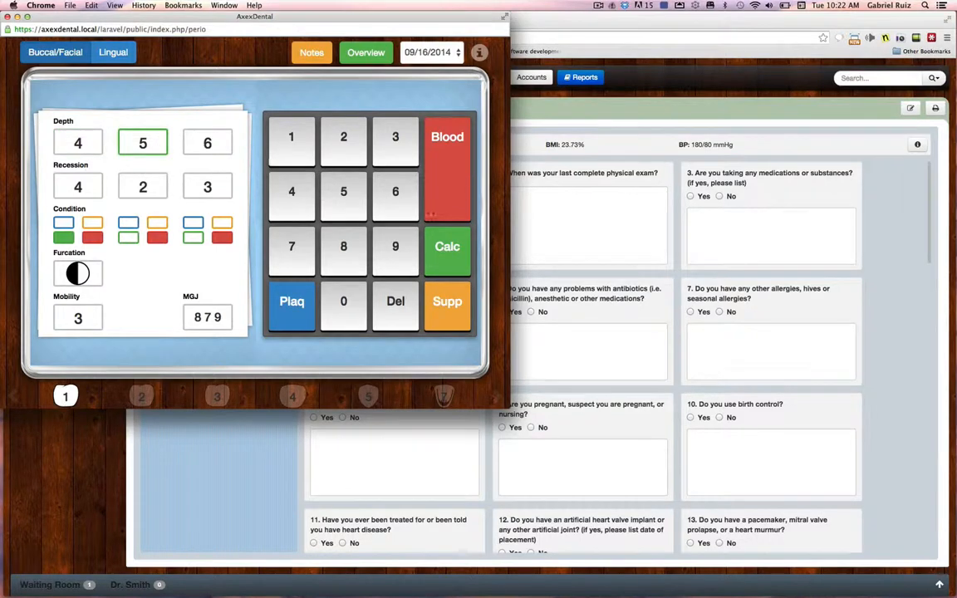
click(302, 310)
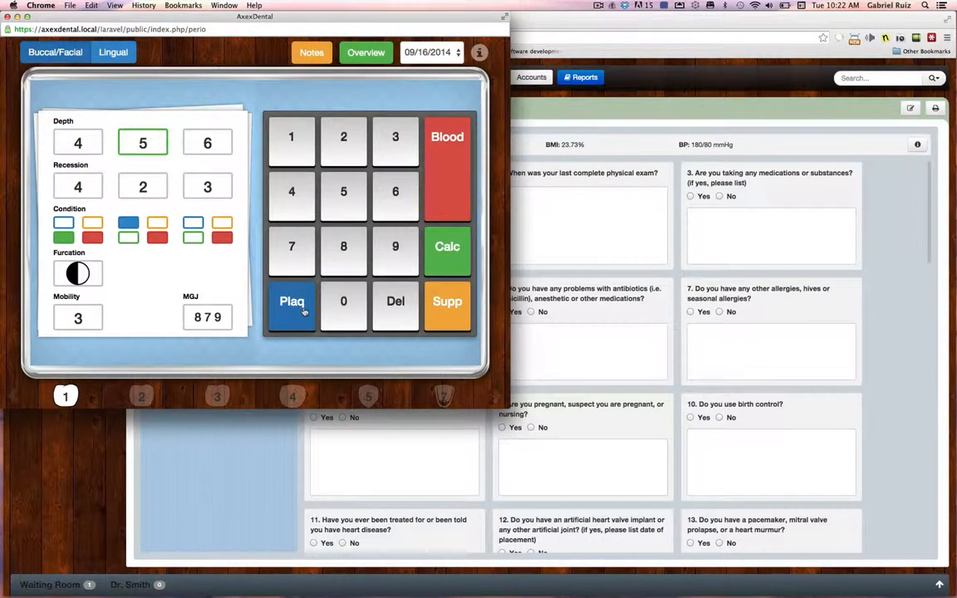
- Look at the exam's notes box and the overview of all perio measurements, returning to the perio chart
click(309, 53)
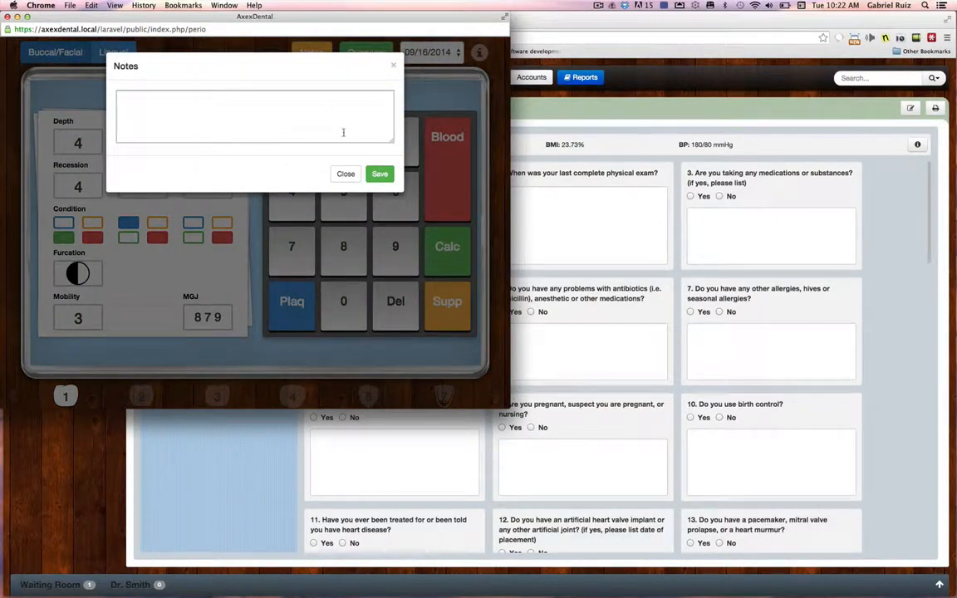
click(344, 174)
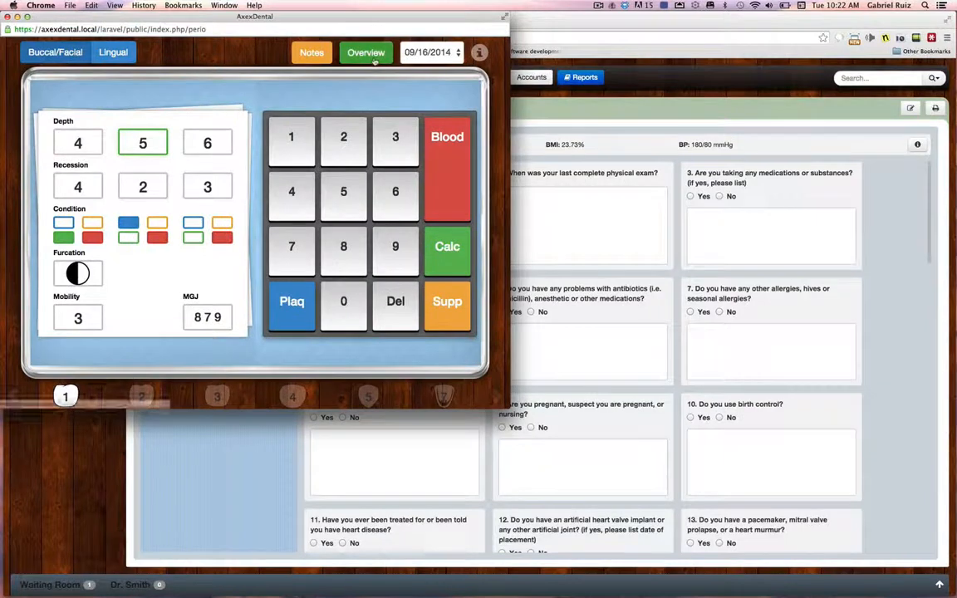
click(374, 58)
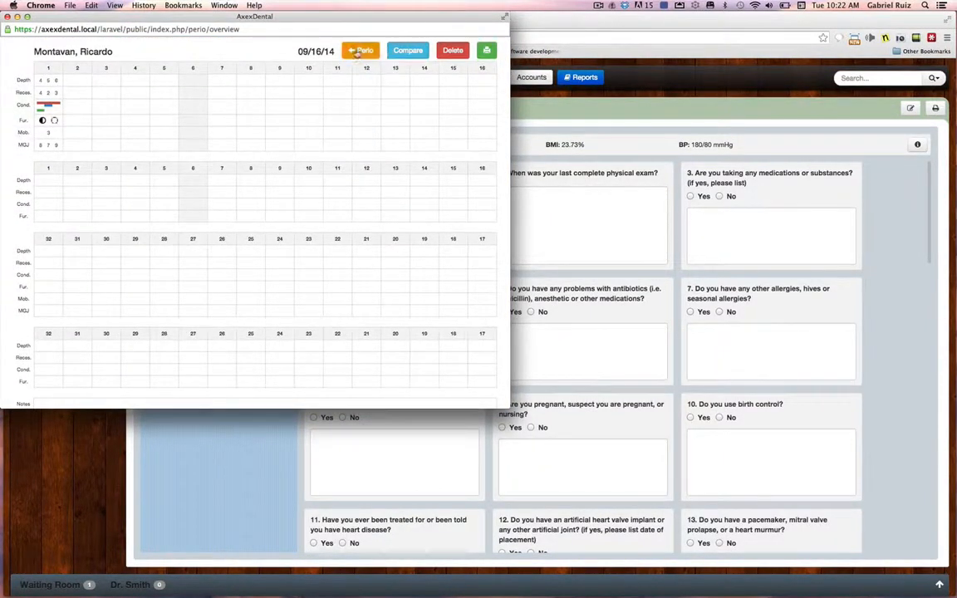
click(357, 52)
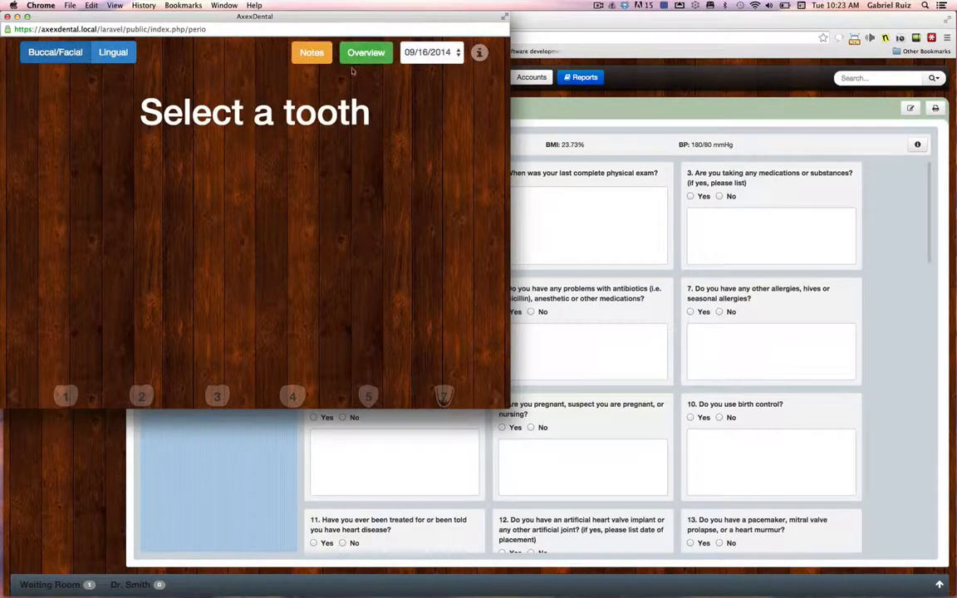
- Select tooth 3 and read the perio chart tips on entering measurements and managing exams
click(217, 397)
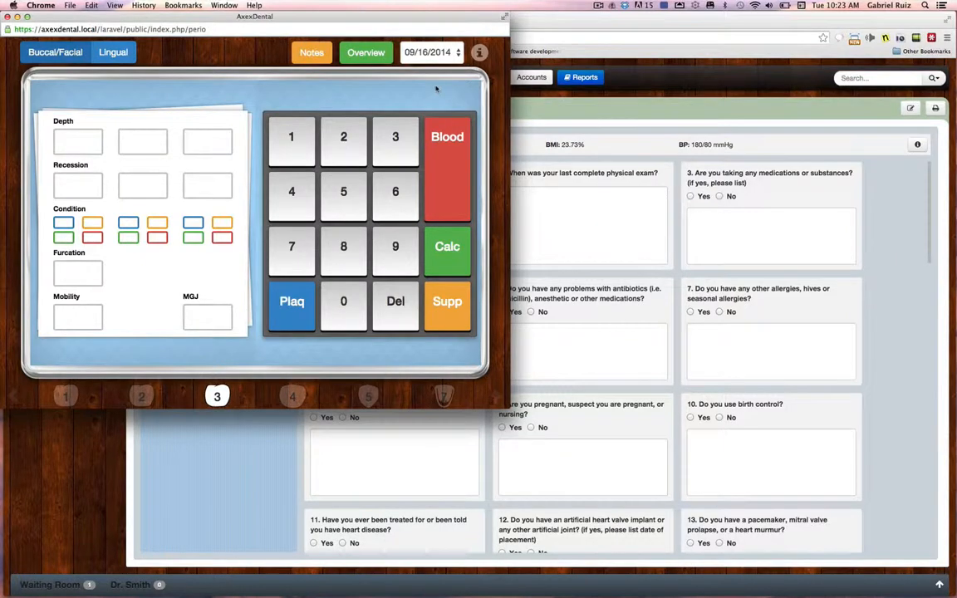
click(479, 53)
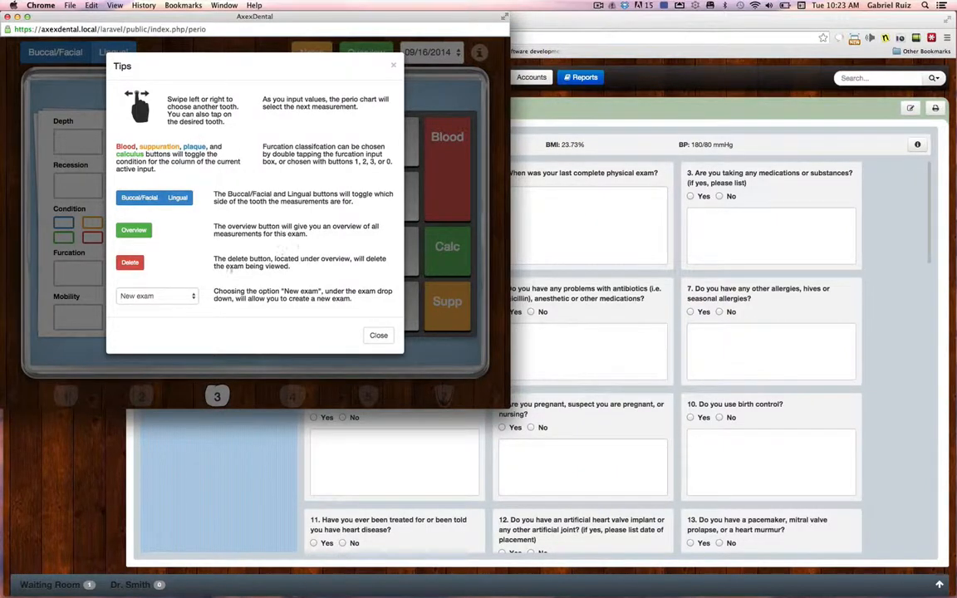
click(380, 336)
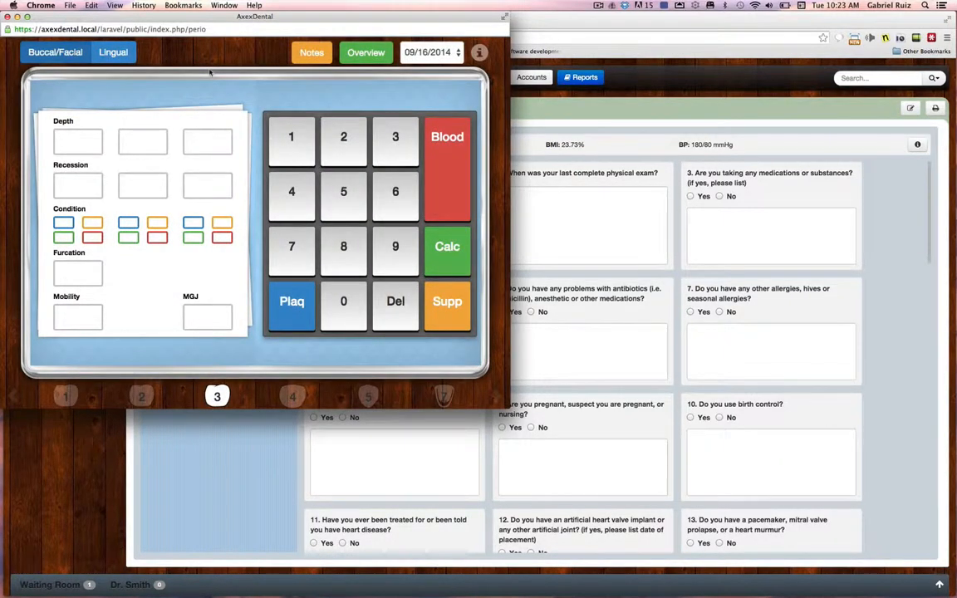
- Close the perio chart window and open the IE Exam from the reopened tooth chart
click(7, 17)
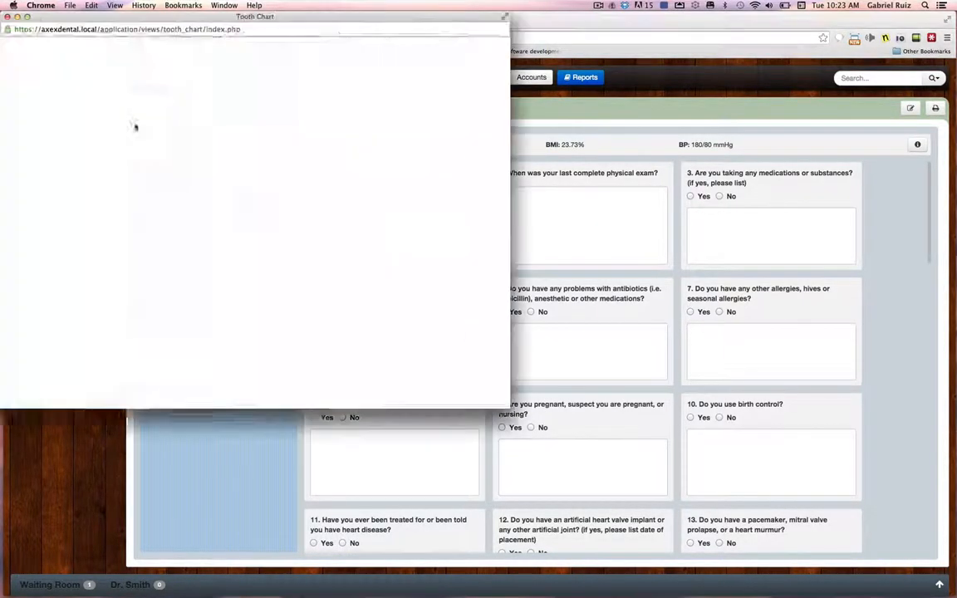
click(137, 128)
click(187, 44)
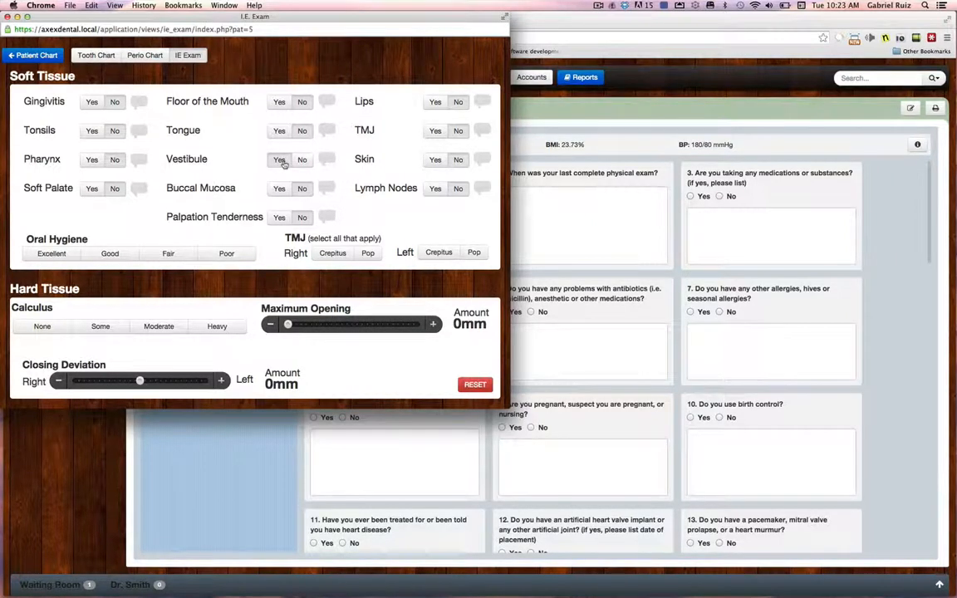
- Mark Vestibule as Yes in the soft tissue section and open its notes
click(327, 161)
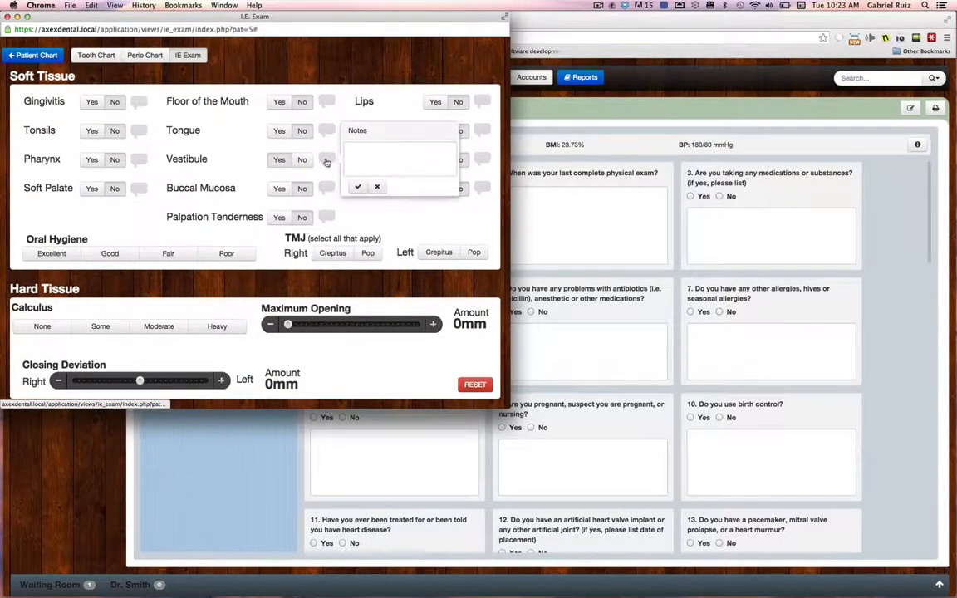